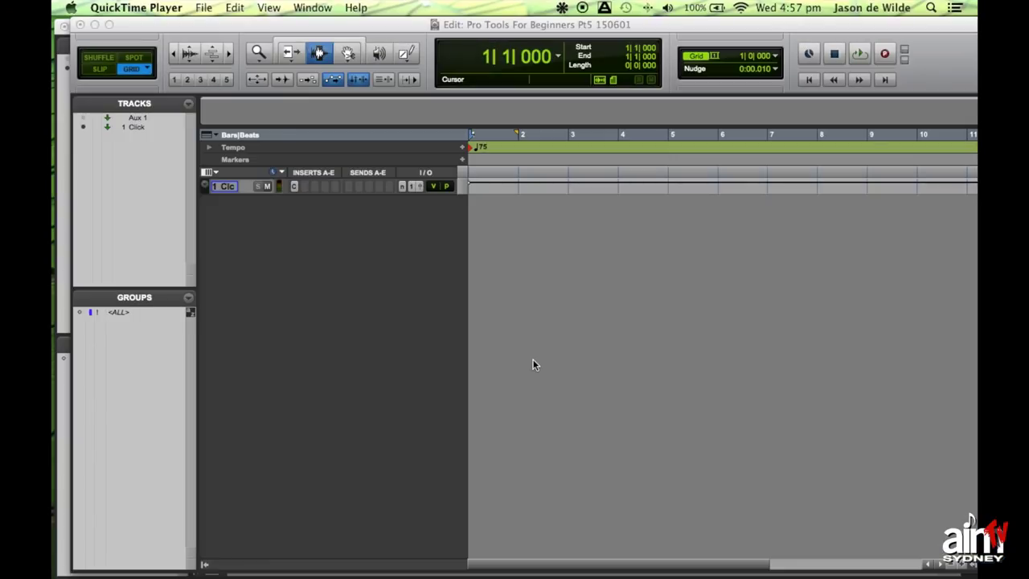
Step: Open the MIDI Studio in Audio MIDI Setup and check that the MIDI keyboard is connected
{"action": "left_click", "coordinate": [530, 363]}
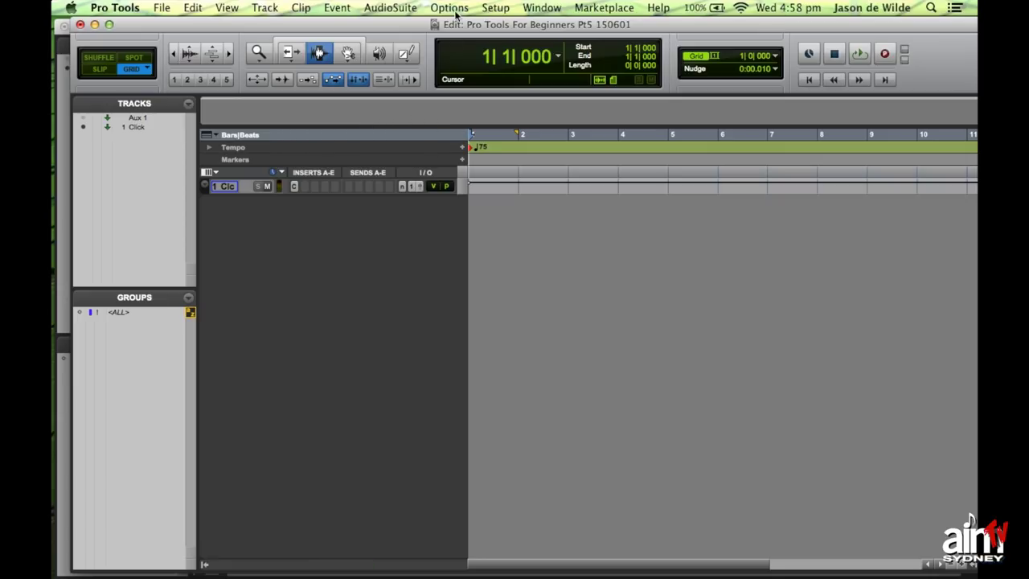
{"action": "left_click", "coordinate": [494, 9]}
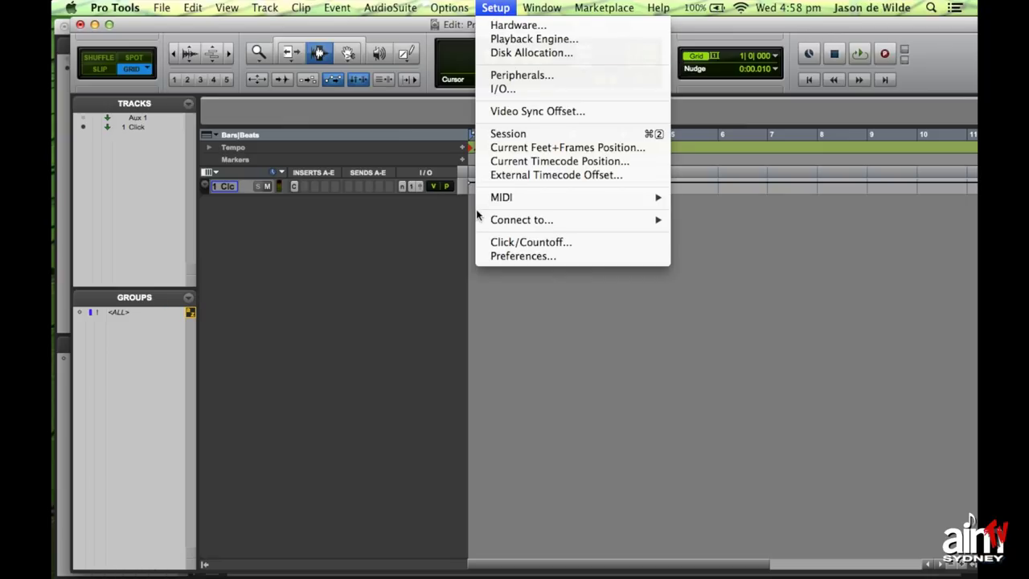
{"action": "mouse_move", "coordinate": [492, 200]}
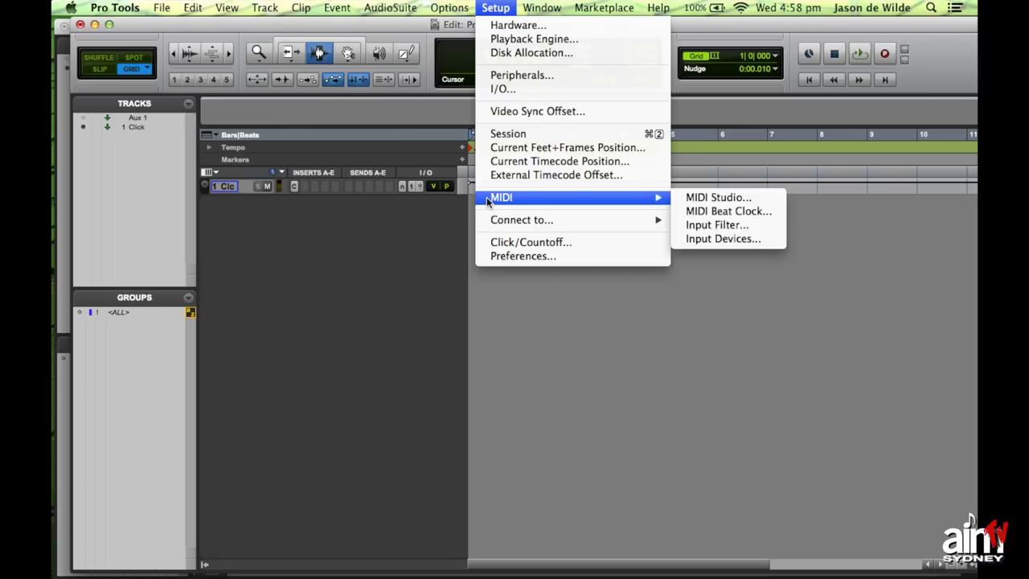
{"action": "left_click", "coordinate": [754, 200]}
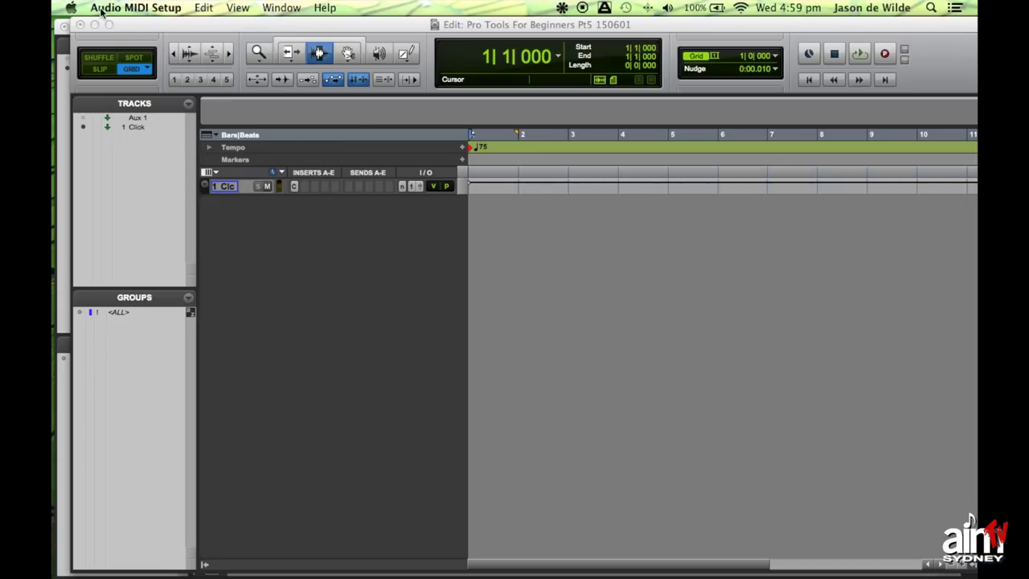
{"action": "left_click", "coordinate": [274, 8]}
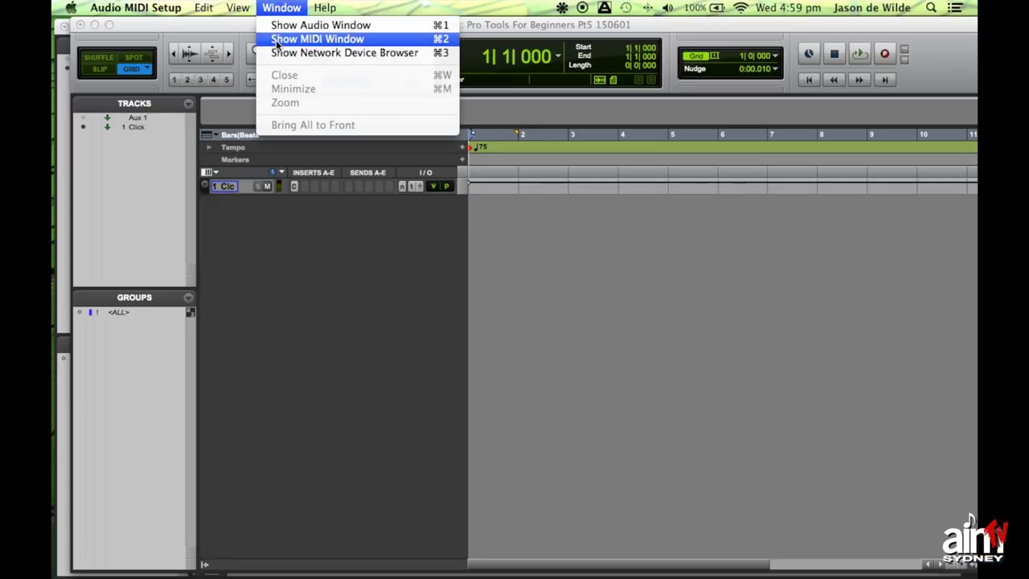
{"action": "left_click", "coordinate": [277, 40]}
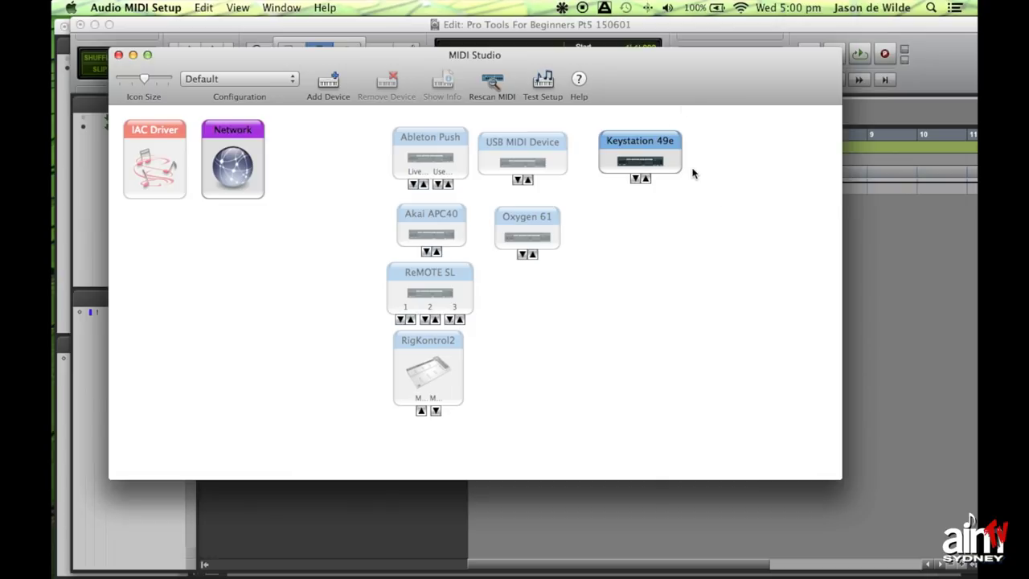
Step: Return to the Pro Tools session and create one new stereo instrument track
{"action": "left_click", "coordinate": [633, 32]}
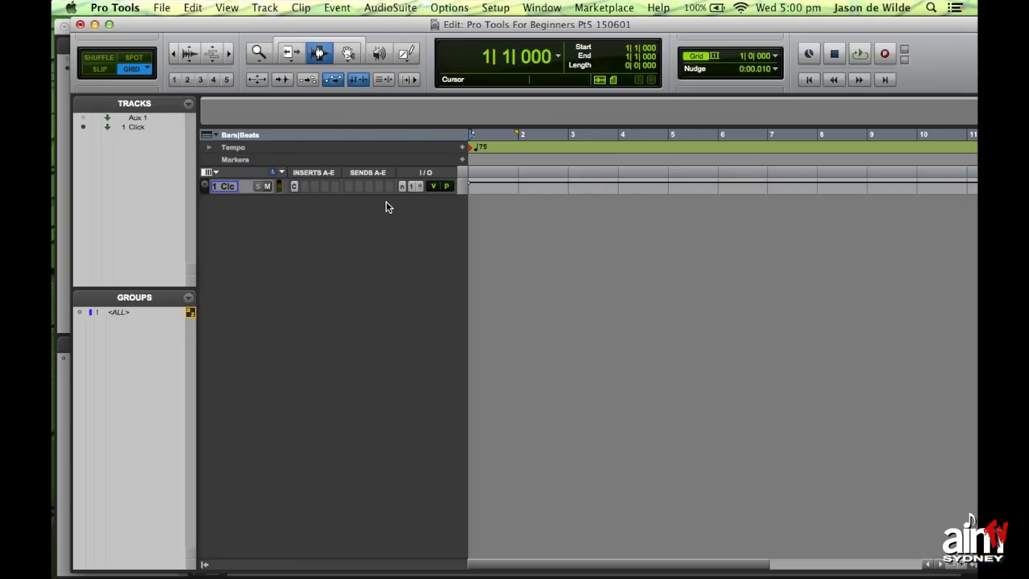
{"action": "left_click_drag", "start_coordinate": [257, 20], "coordinate": [248, 26]}
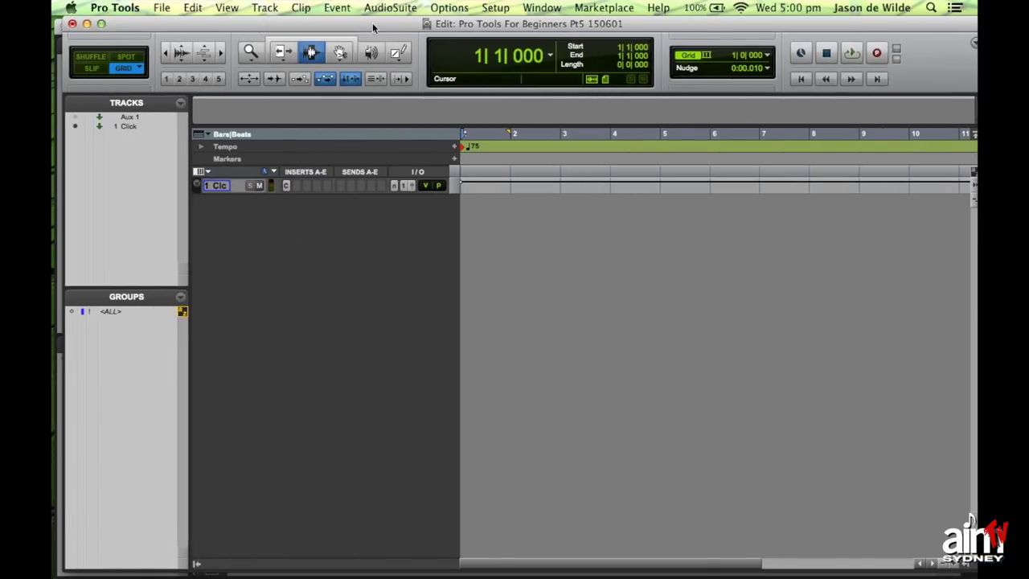
{"action": "left_click", "coordinate": [268, 8]}
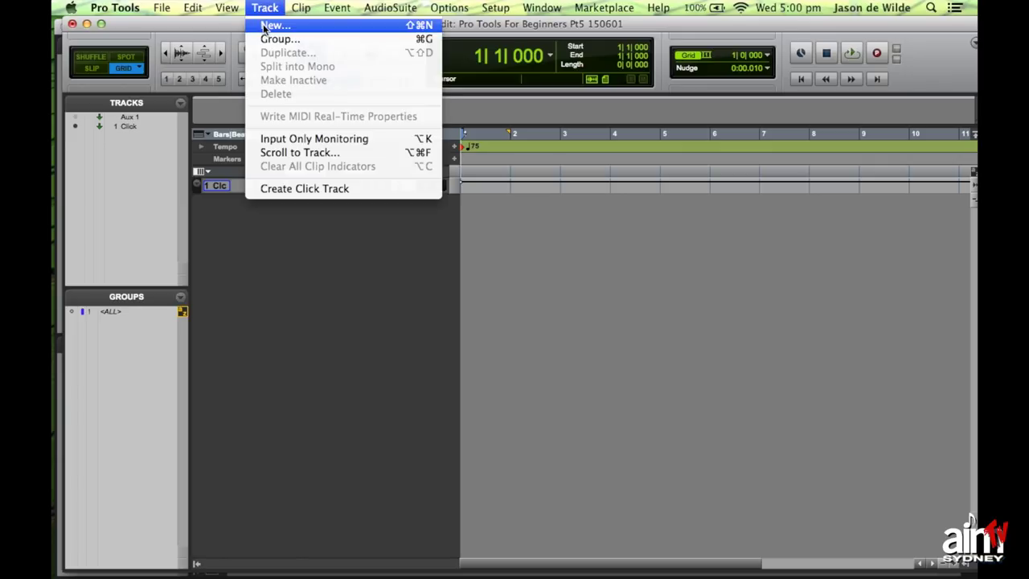
{"action": "left_click", "coordinate": [266, 26]}
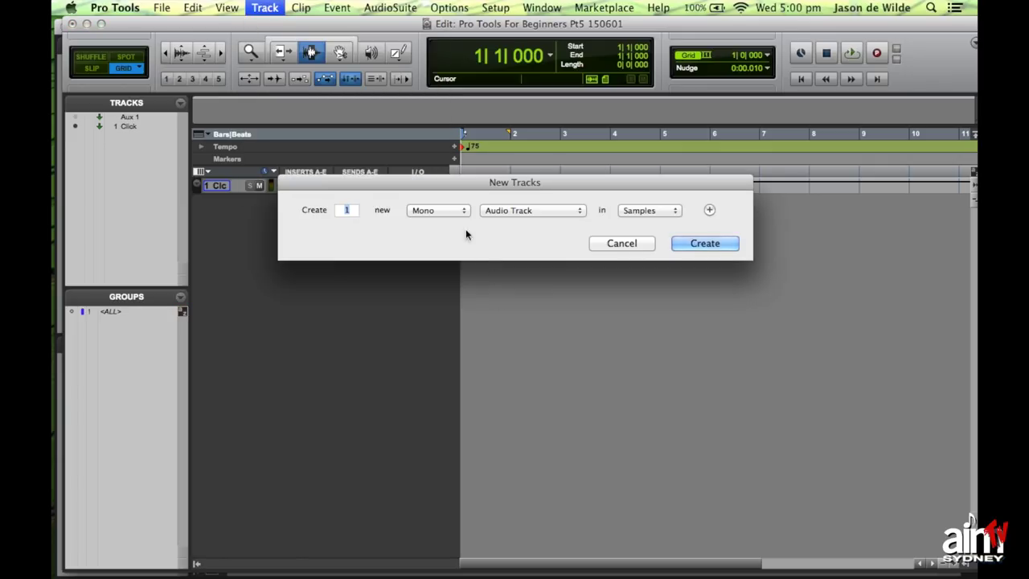
{"action": "left_click", "coordinate": [438, 211]}
{"action": "left_click", "coordinate": [433, 223]}
{"action": "left_click", "coordinate": [547, 210]}
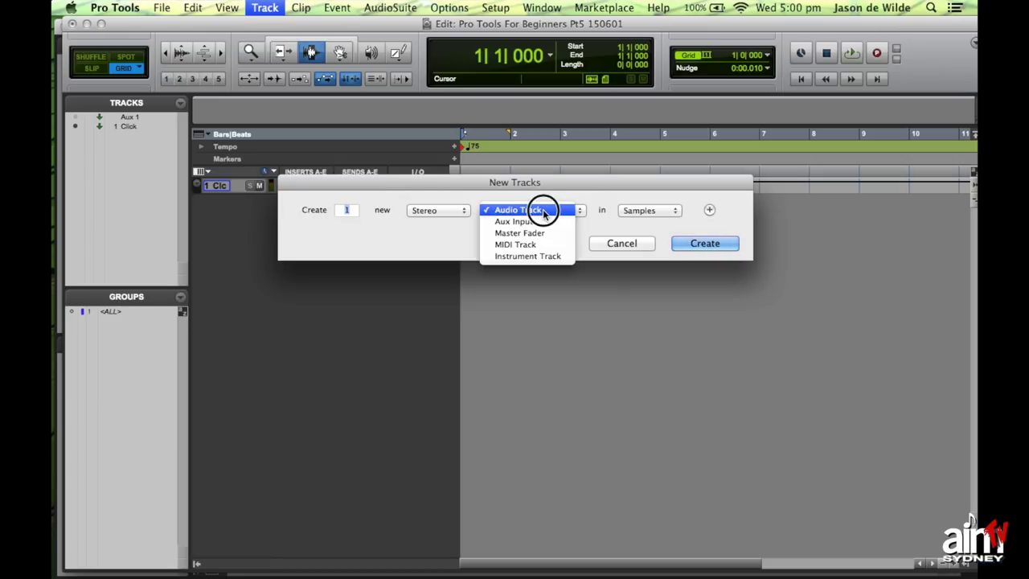
{"action": "left_click", "coordinate": [534, 256]}
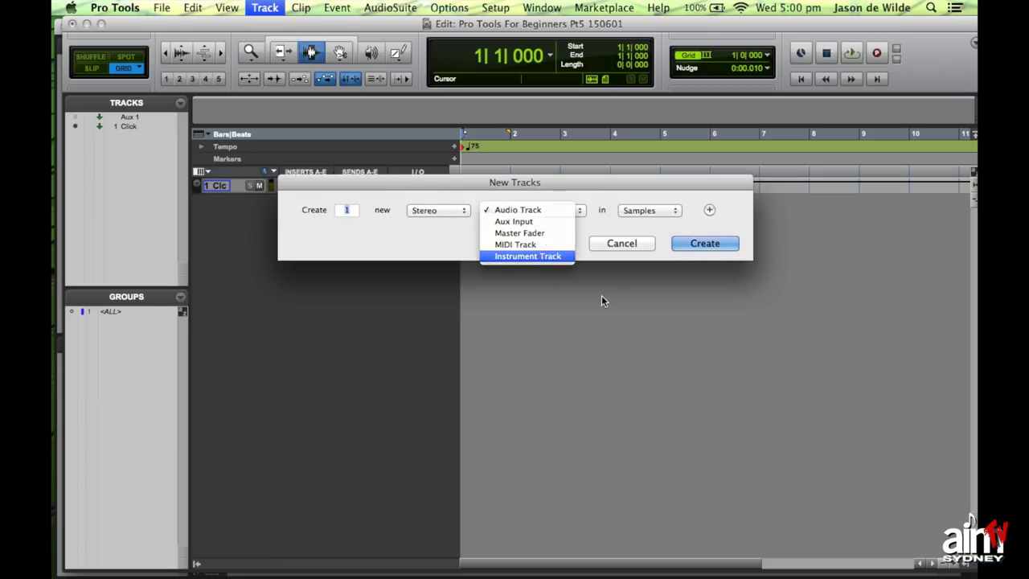
{"action": "left_click", "coordinate": [704, 244]}
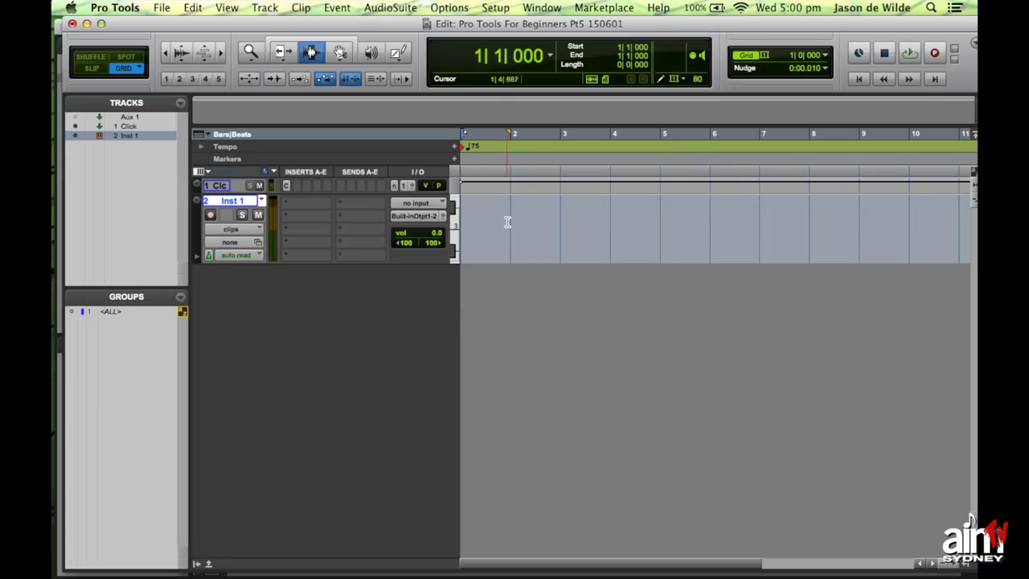
Step: Make a timeline selection on the Inst 1 track from the start of bar 3 to the start of bar 7
{"action": "left_click_drag", "start_coordinate": [498, 228], "coordinate": [874, 234]}
{"action": "left_click", "coordinate": [726, 232]}
{"action": "left_click_drag", "start_coordinate": [583, 230], "coordinate": [781, 230]}
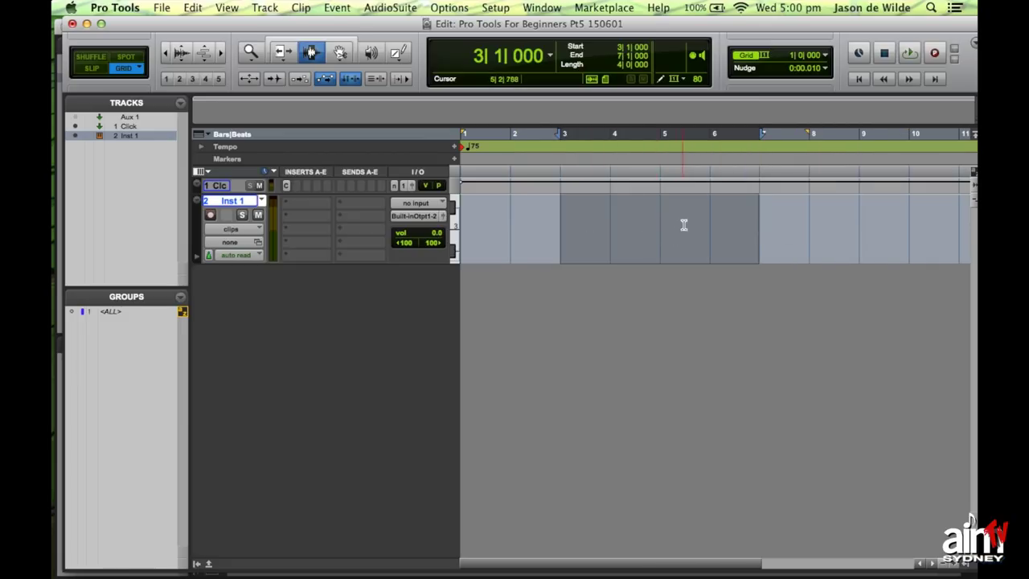
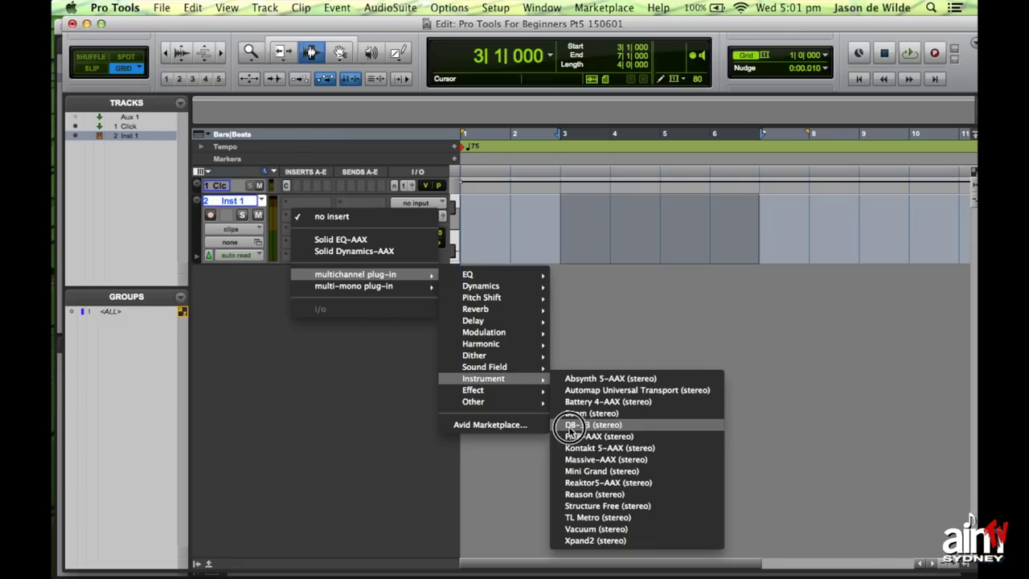
Step: Insert the DB-33 stereo instrument as a multichannel plug-in on the Inst 1 track
{"action": "left_click", "coordinate": [571, 426]}
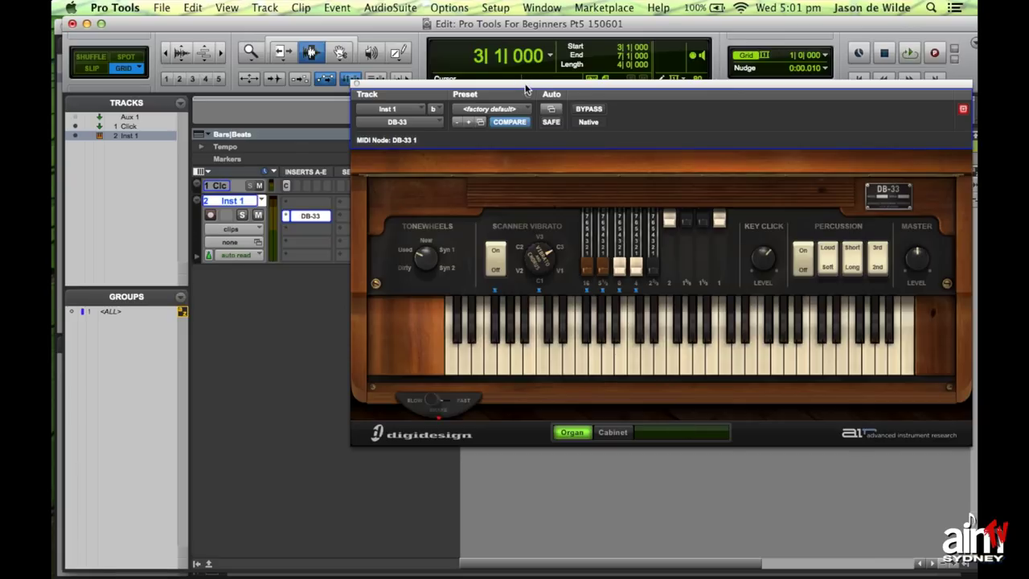
{"action": "left_click_drag", "start_coordinate": [527, 89], "coordinate": [427, 69]}
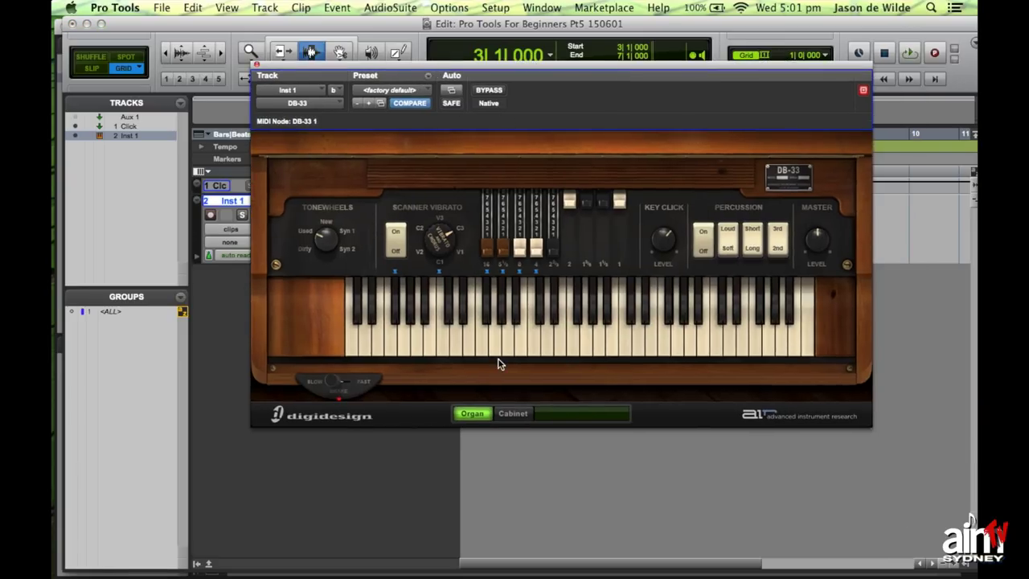
Step: Audition the DB-33 organ by playing several notes on its on-screen keyboard
{"action": "left_click", "coordinate": [457, 332]}
{"action": "mouse_move", "coordinate": [636, 327]}
{"action": "left_mouse_down"}
{"action": "mouse_move", "coordinate": [457, 328]}
{"action": "mouse_move", "coordinate": [626, 333]}
{"action": "left_mouse_up"}
{"action": "left_click", "coordinate": [645, 333]}
{"action": "left_click", "coordinate": [509, 337]}
{"action": "left_click", "coordinate": [599, 336]}
{"action": "left_click", "coordinate": [653, 337]}
{"action": "left_click_drag", "start_coordinate": [431, 71], "coordinate": [565, 62]}
{"action": "left_click", "coordinate": [531, 229]}
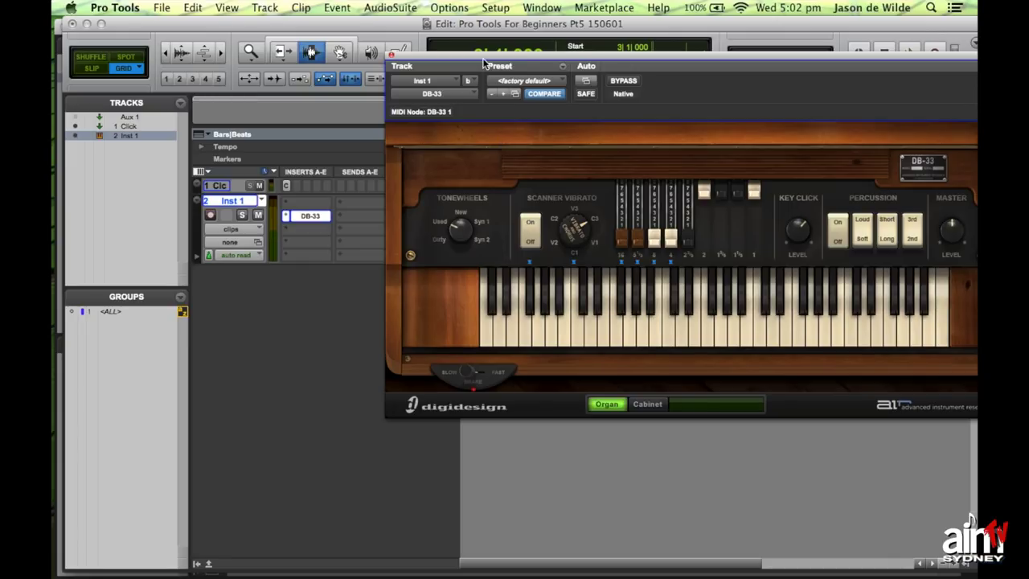
{"action": "left_click_drag", "start_coordinate": [485, 57], "coordinate": [422, 63]}
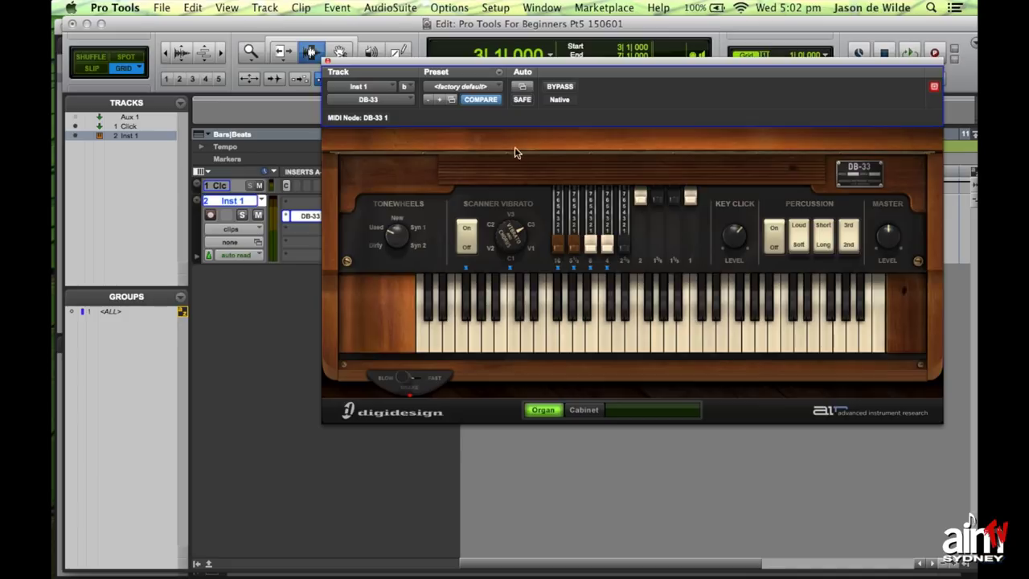
Step: Load the Ballad preset 01 Soft 208805000 into the DB-33 and close the plug-in window
{"action": "left_click", "coordinate": [483, 87]}
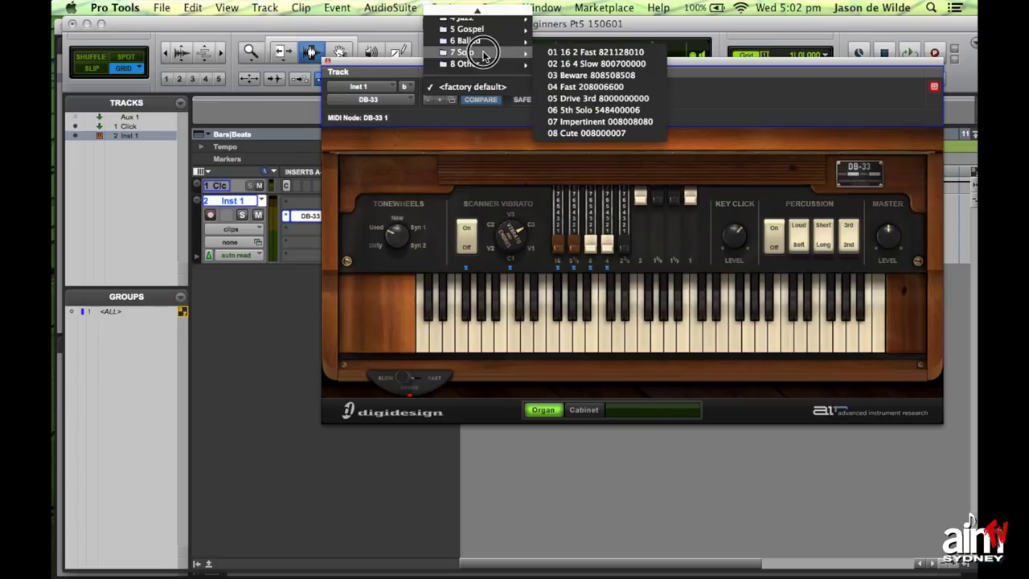
{"action": "mouse_move", "coordinate": [485, 46]}
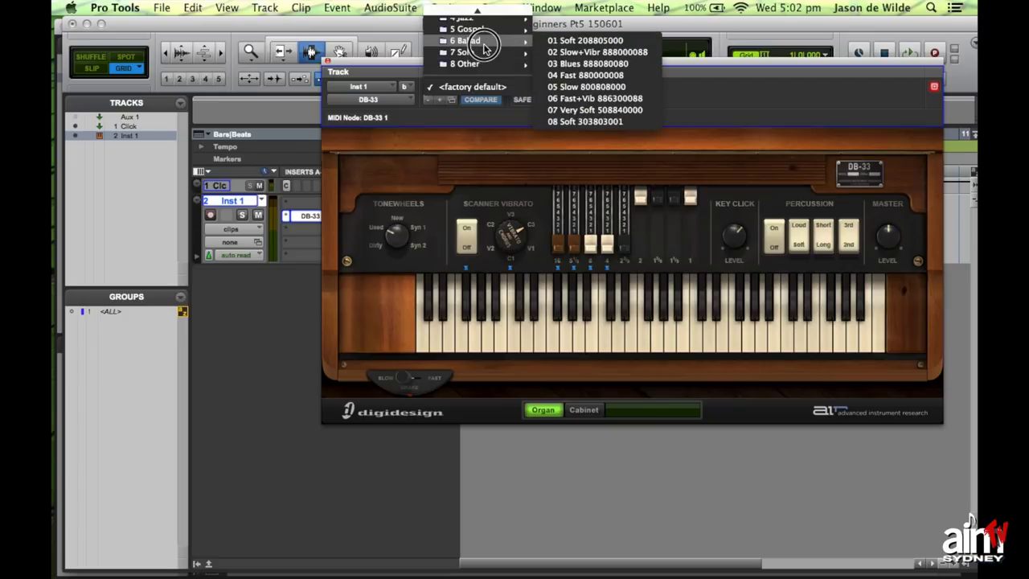
{"action": "left_click", "coordinate": [553, 40]}
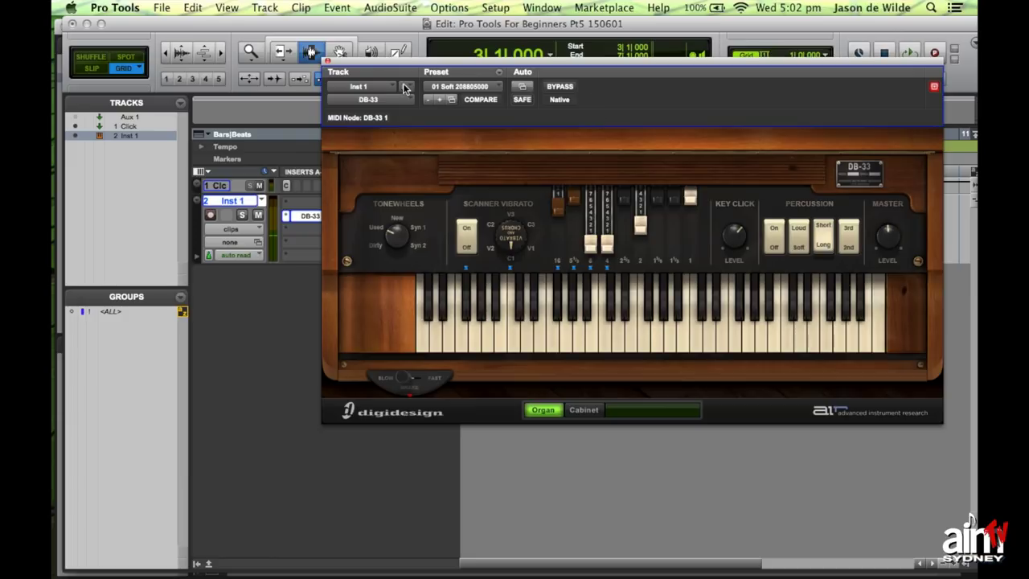
{"action": "left_click", "coordinate": [327, 61]}
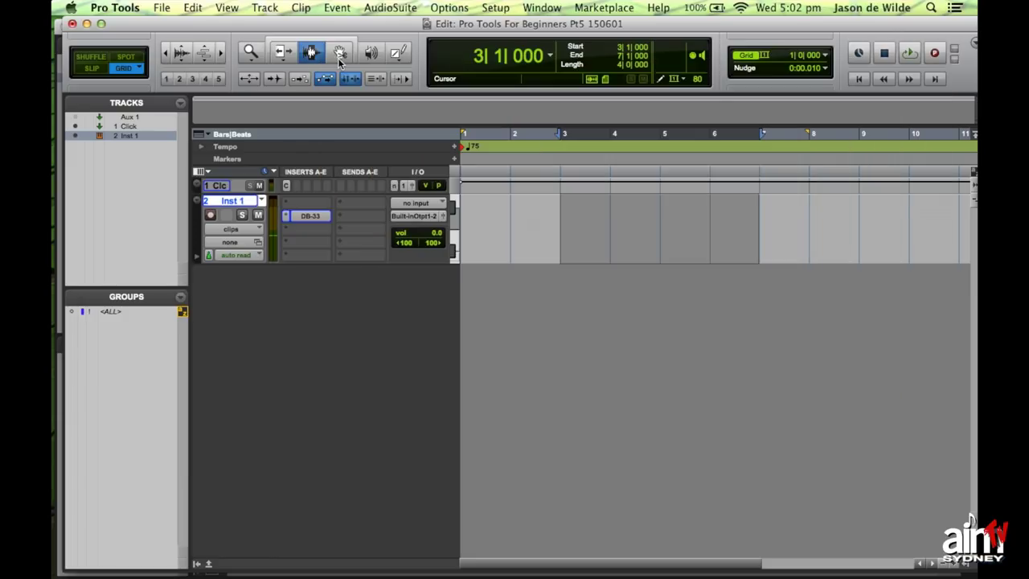
Step: Return the playback position to the session start and rename the Inst 1 track as DB33
{"action": "key", "text": "Return"}
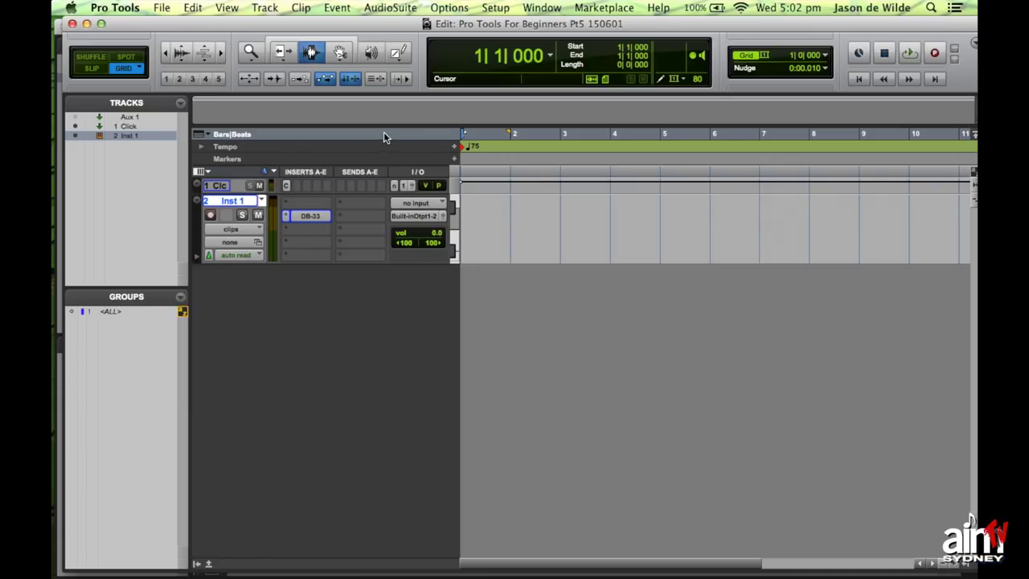
{"action": "double_click", "coordinate": [227, 201]}
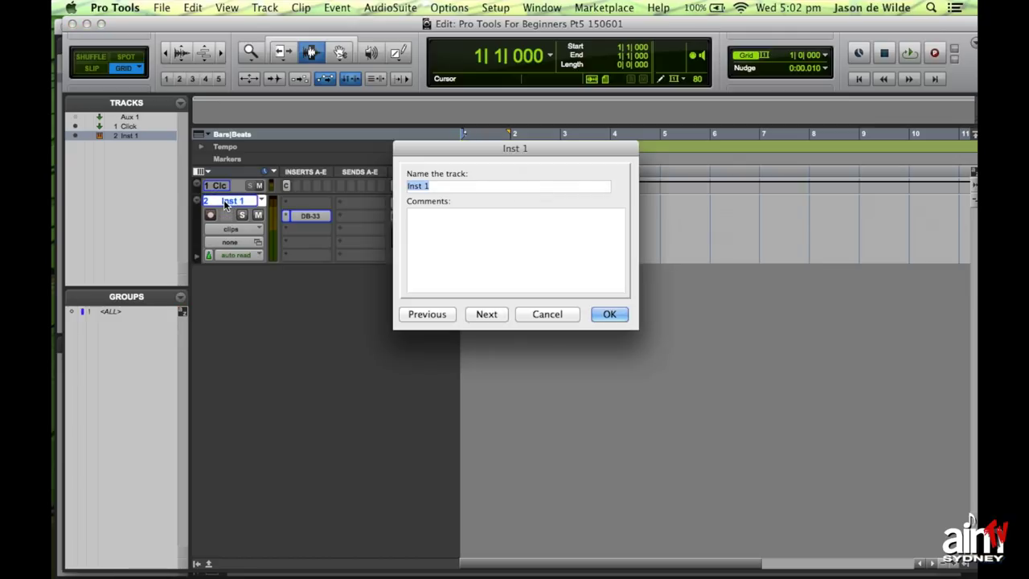
{"action": "type", "text": "DB33"}
{"action": "key", "text": "Return"}
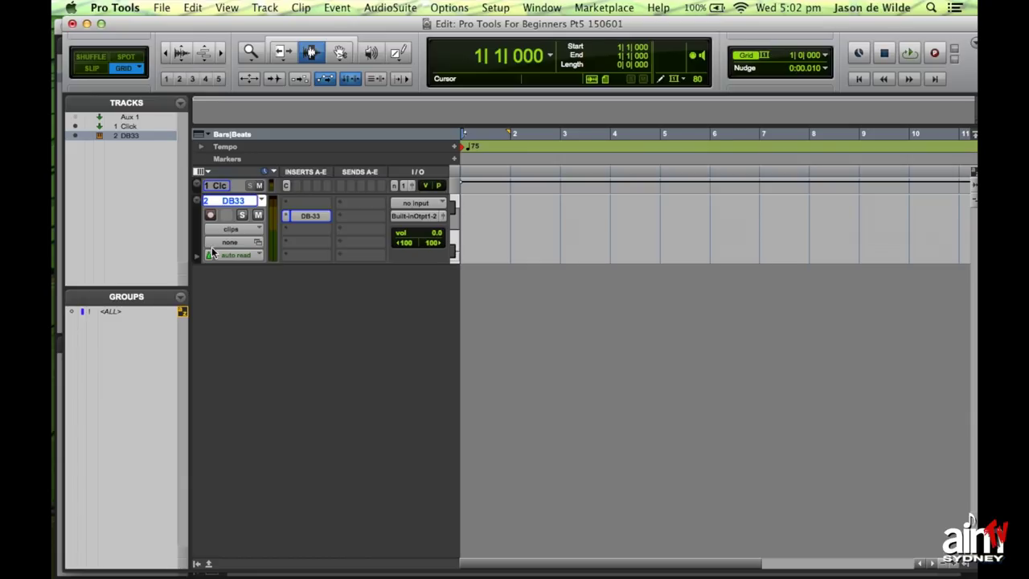
Step: Record-enable the DB33 track and record a MIDI part from bar 1 to bar 7, with one chord per bar in bars 2 to 5
{"action": "left_click", "coordinate": [210, 217]}
{"action": "left_click", "coordinate": [217, 186]}
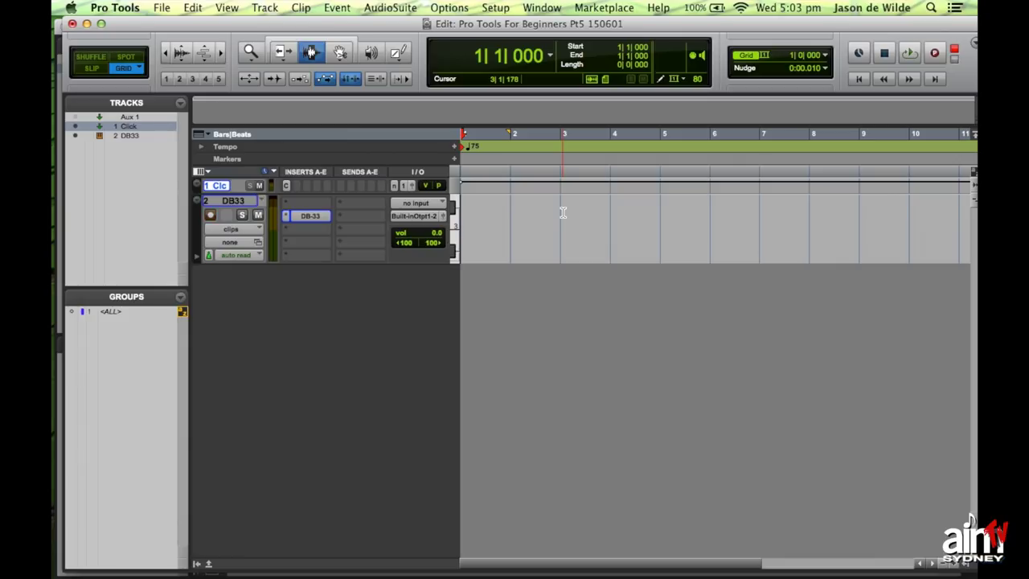
{"action": "key", "text": "super+space"}
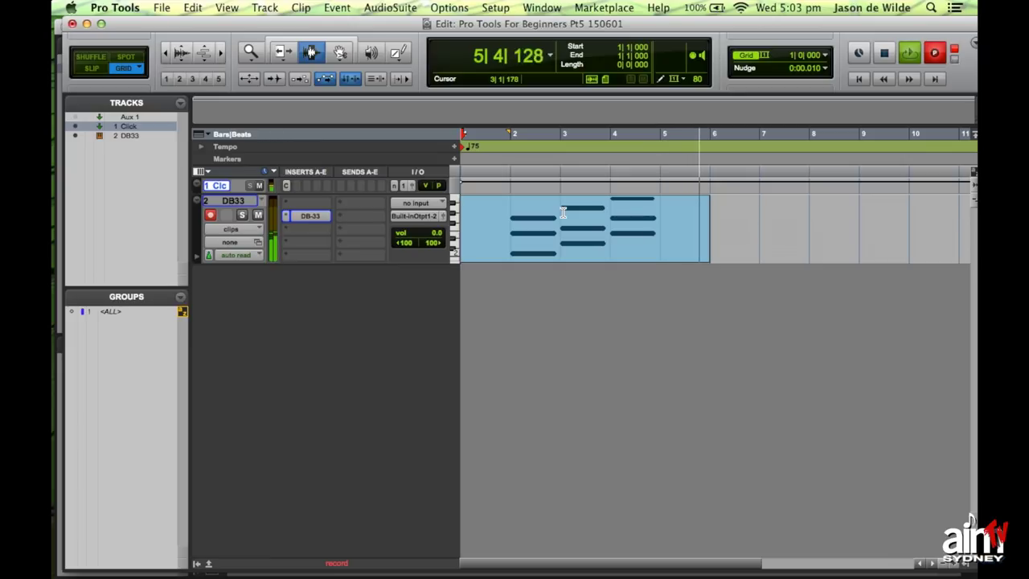
{"action": "key", "text": "space"}
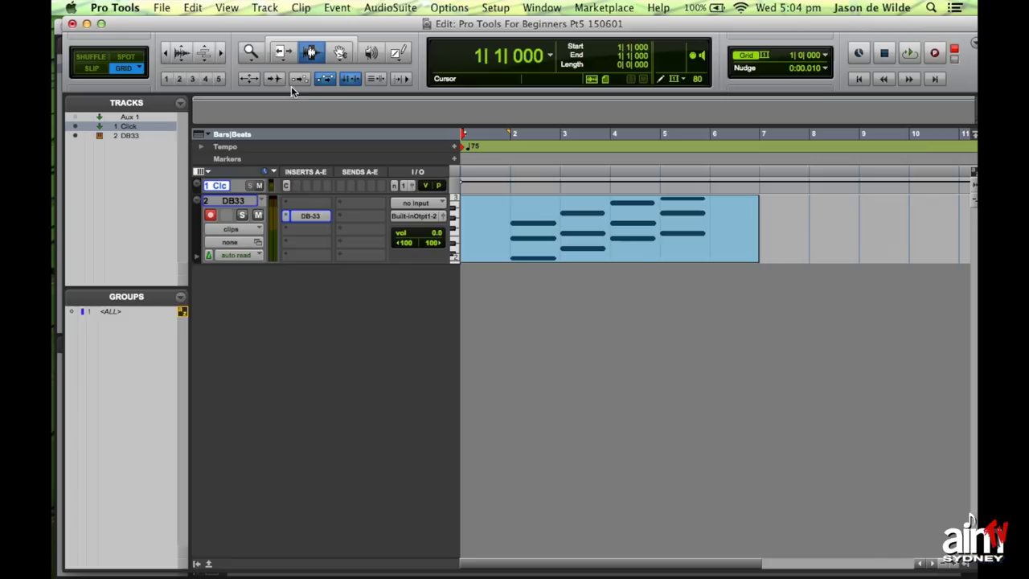
Step: Open the recorded DB33 clip in the MIDI Editor with the Grabber tool and examine its chord notes up close
{"action": "left_click", "coordinate": [339, 52]}
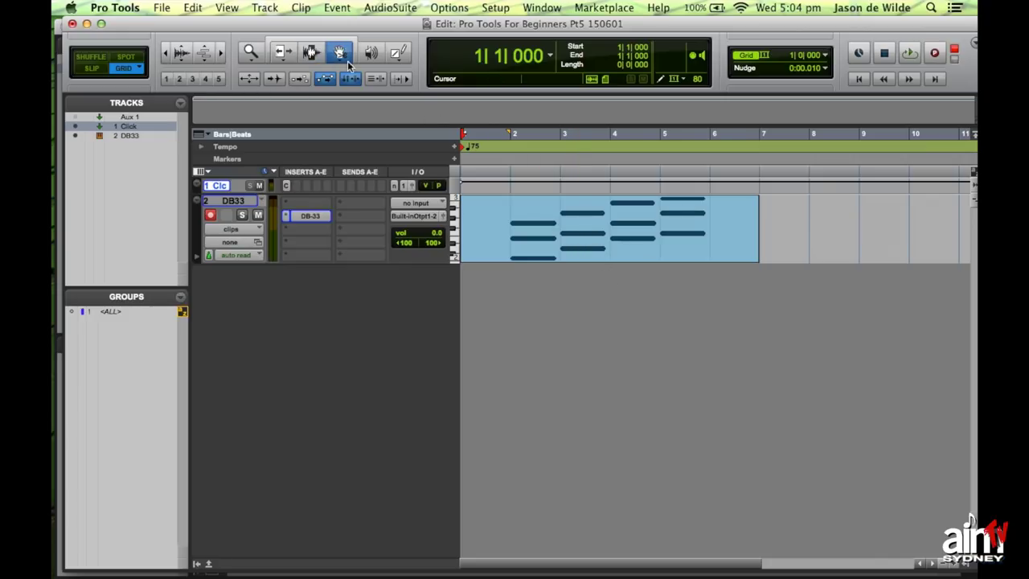
{"action": "double_click", "coordinate": [622, 242]}
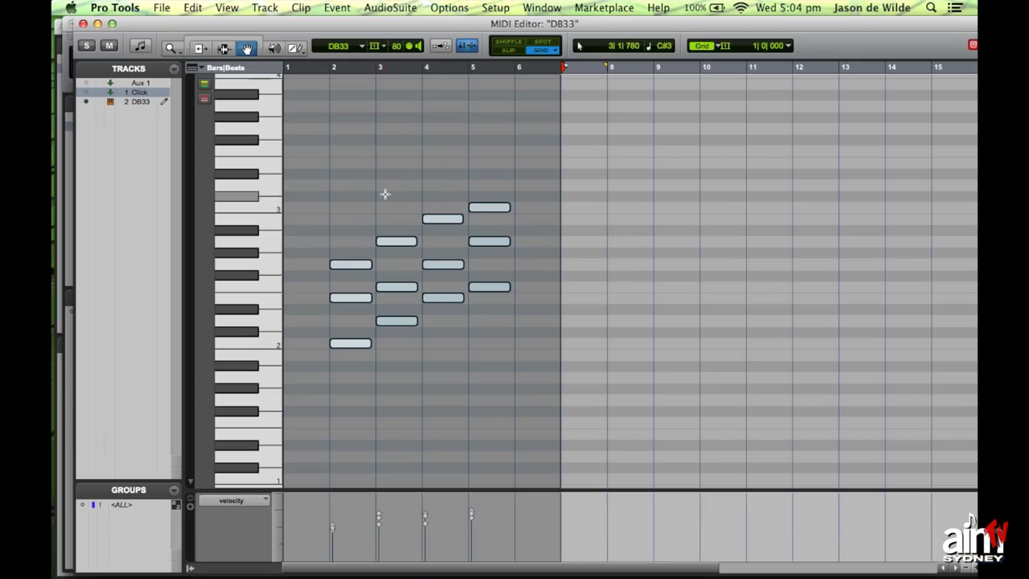
{"action": "key", "text": "super+bracketright"}
{"action": "key", "text": "super+bracketright"}
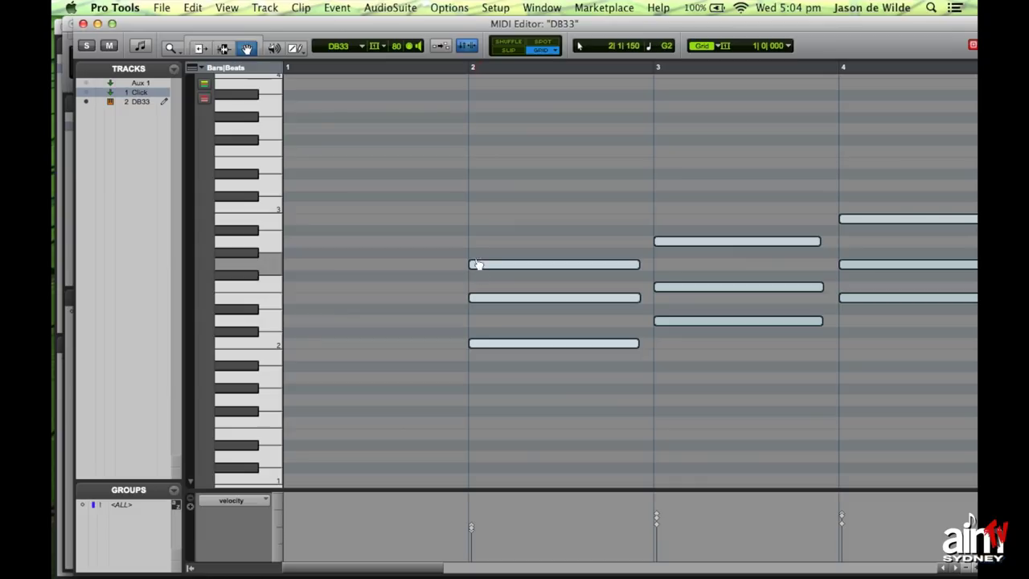
{"action": "scroll", "coordinate": [475, 268], "scroll_direction": "right", "scroll_amount": 3}
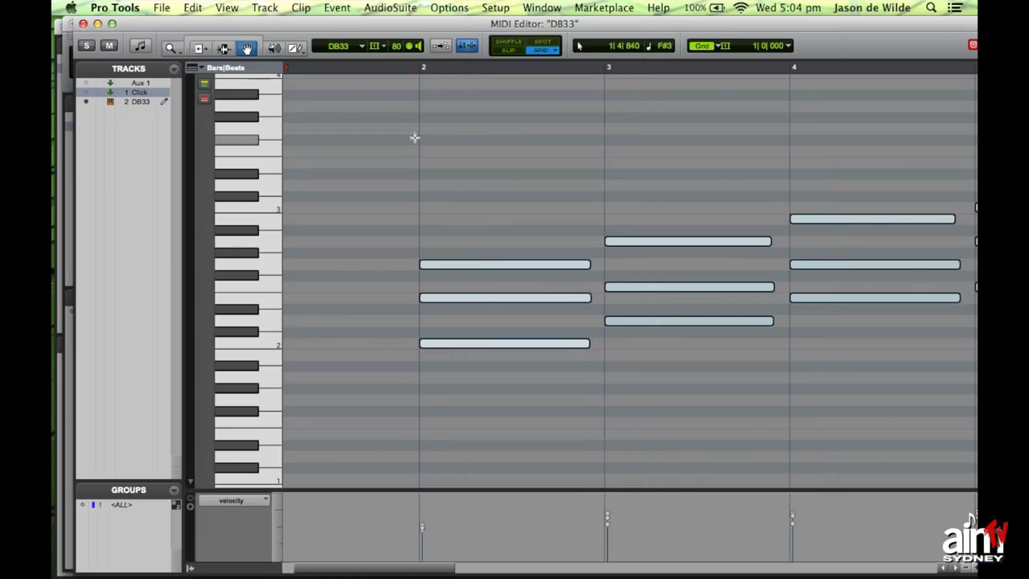
{"action": "scroll", "coordinate": [625, 211], "scroll_direction": "right", "scroll_amount": 3}
{"action": "scroll", "coordinate": [625, 211], "scroll_direction": "down", "scroll_amount": 3}
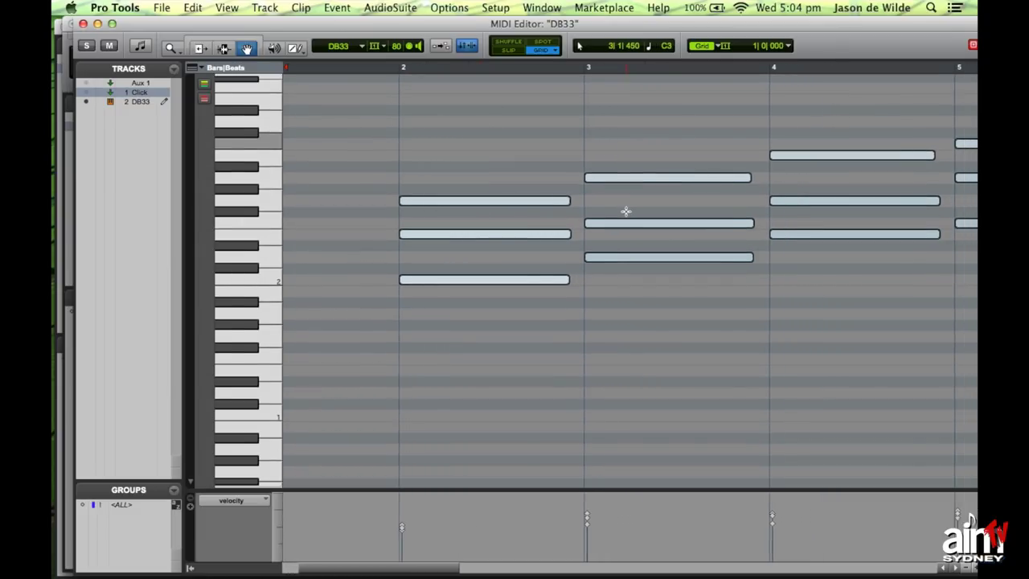
{"action": "scroll", "coordinate": [625, 211], "scroll_direction": "right", "scroll_amount": 10}
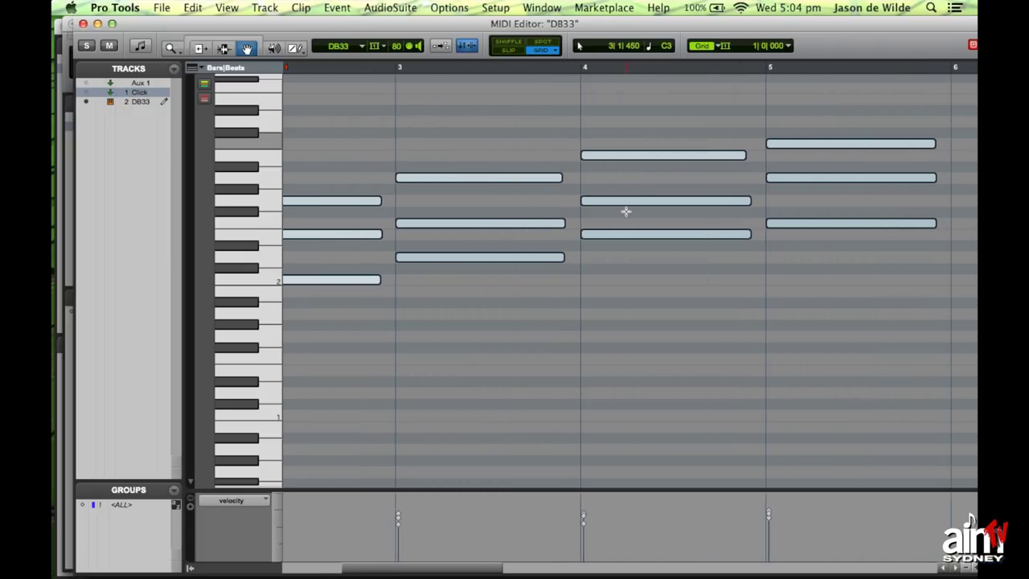
Step: Examine the remaining chord notes up to bar 6 in the MIDI Editor and close it
{"action": "scroll", "coordinate": [632, 153], "scroll_direction": "right", "scroll_amount": 10}
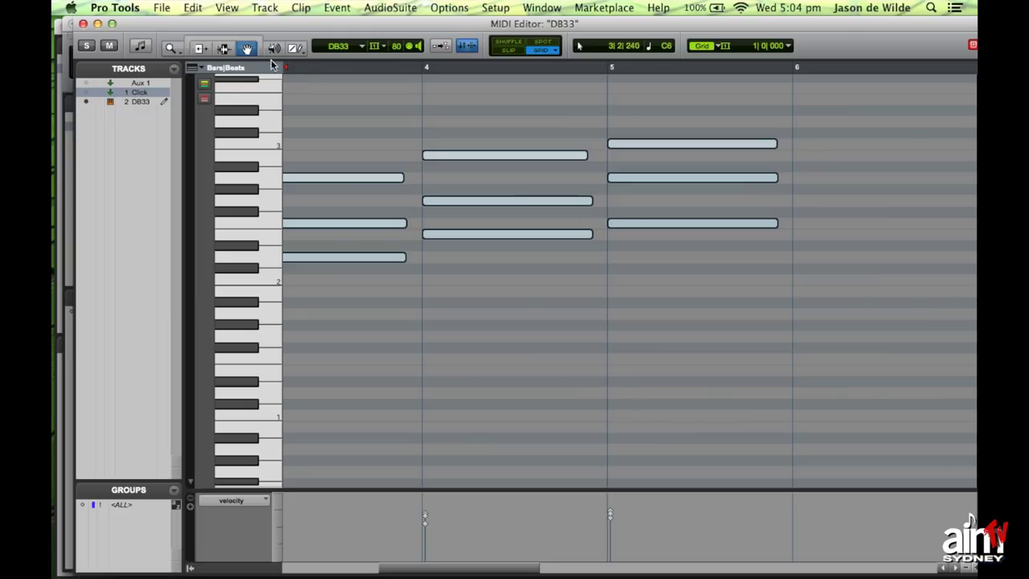
{"action": "left_click_drag", "start_coordinate": [188, 24], "coordinate": [202, 23]}
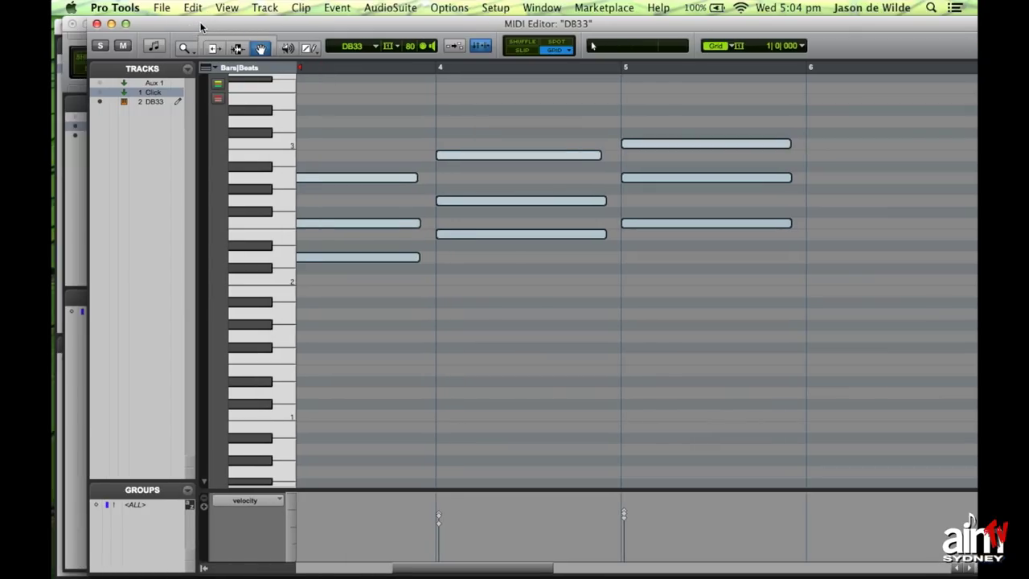
{"action": "left_click", "coordinate": [96, 24]}
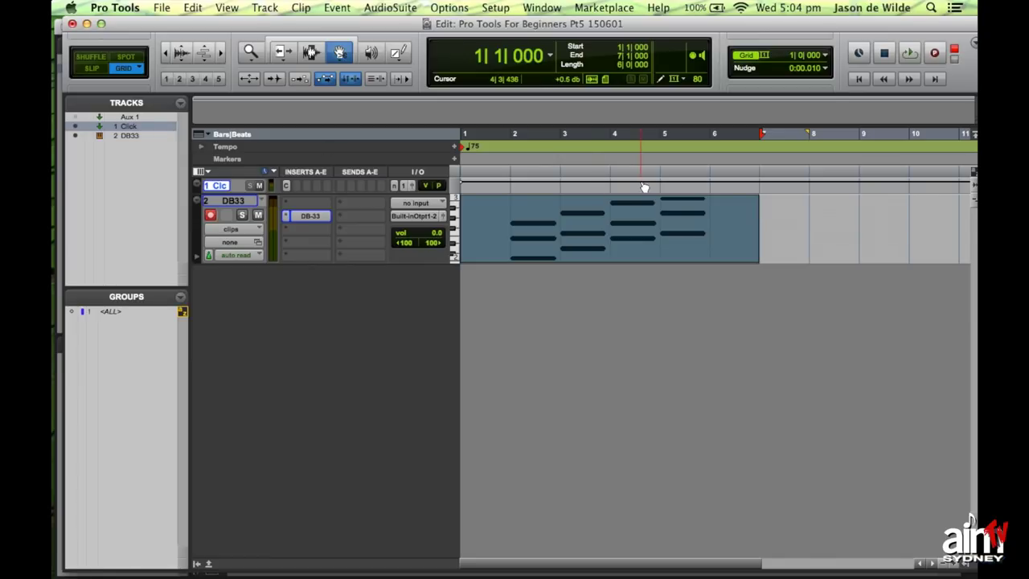
{"action": "key", "text": "shift+r"}
{"action": "key", "text": "shift+r"}
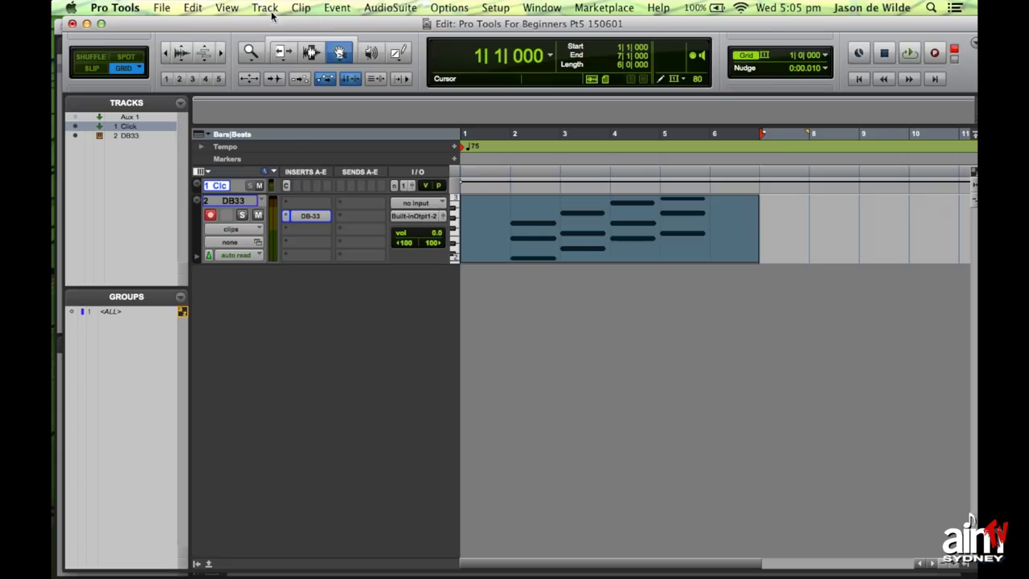
Step: Open the Input Quantize event operation, examine its note and grid options, and close it
{"action": "left_click", "coordinate": [332, 8]}
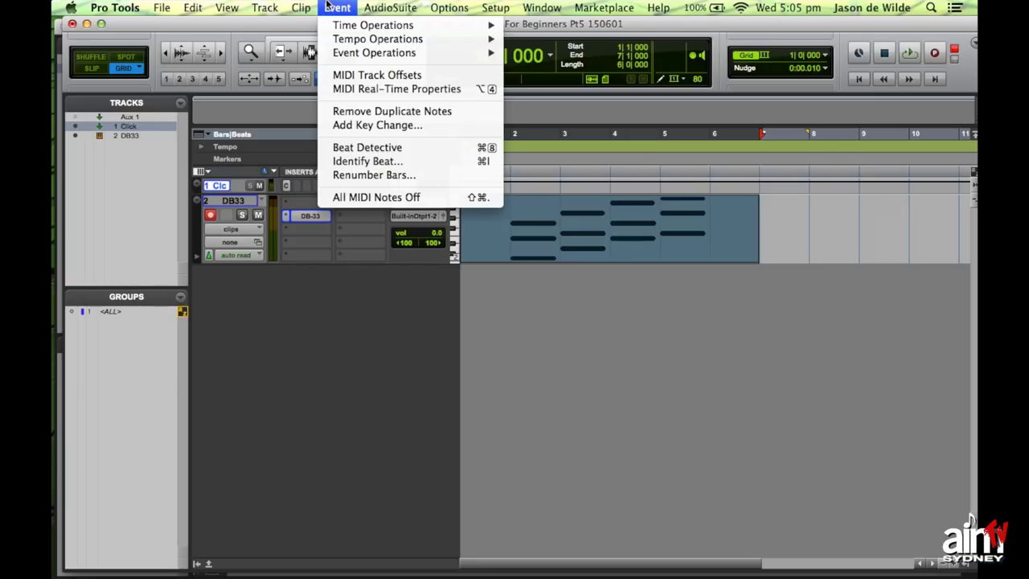
{"action": "mouse_move", "coordinate": [336, 55]}
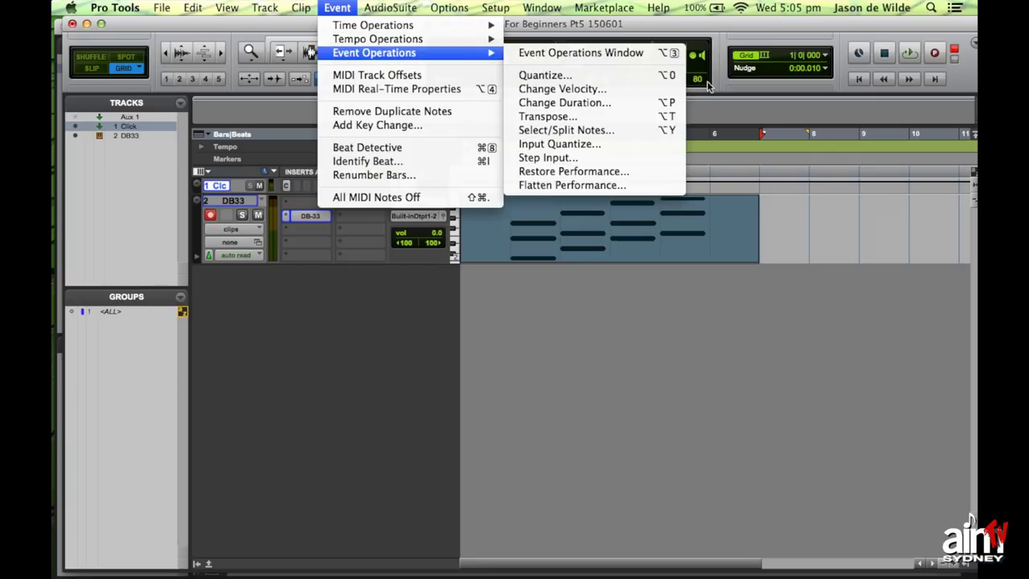
{"action": "left_click", "coordinate": [561, 148]}
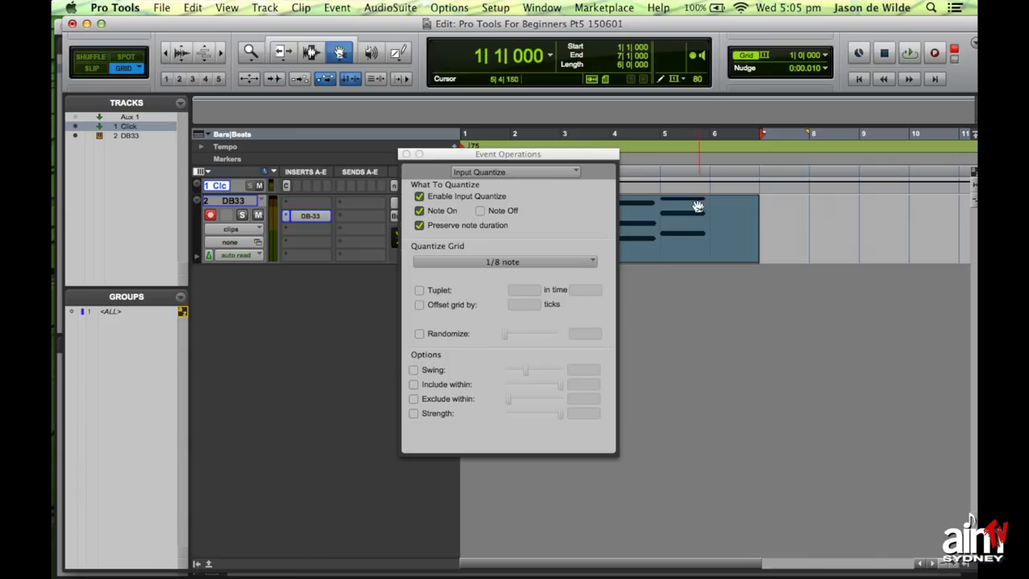
{"action": "left_click", "coordinate": [407, 154]}
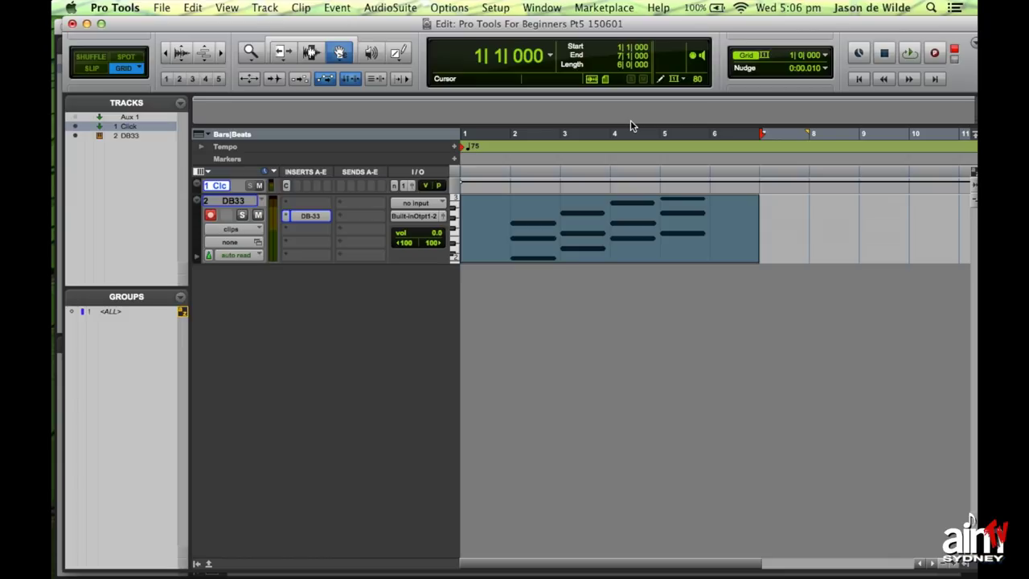
Step: Play back the recorded DB33 chords from the session start
{"action": "key", "text": "space"}
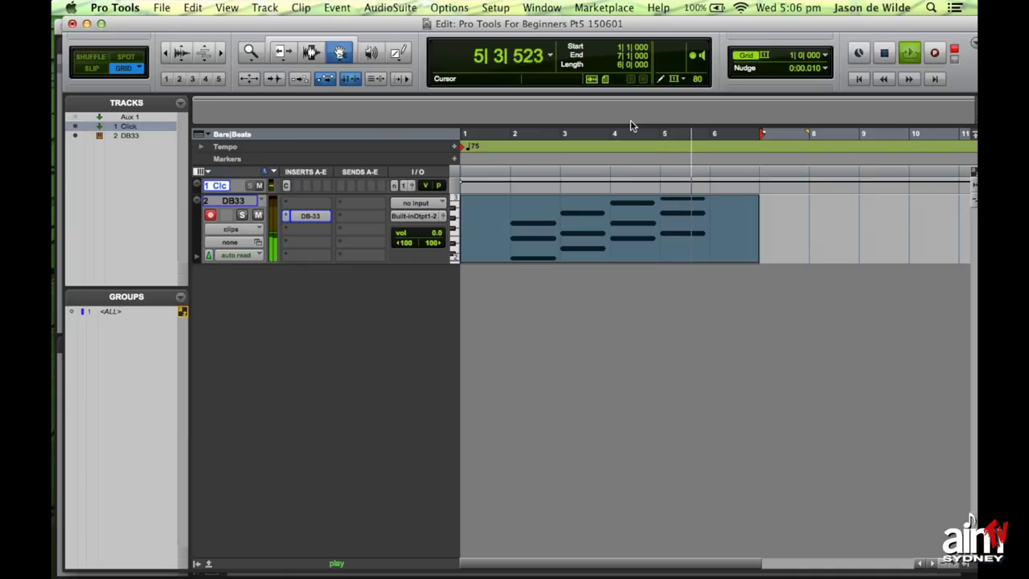
{"action": "key", "text": "space"}
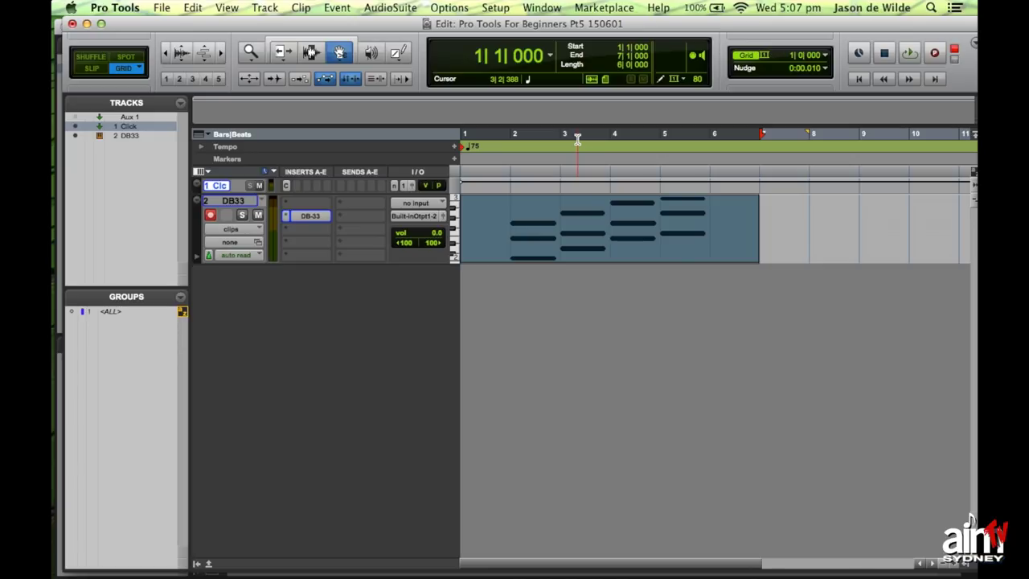
Step: Show the Transport window and place it in the empty area below the DB33 track
{"action": "left_click", "coordinate": [540, 7]}
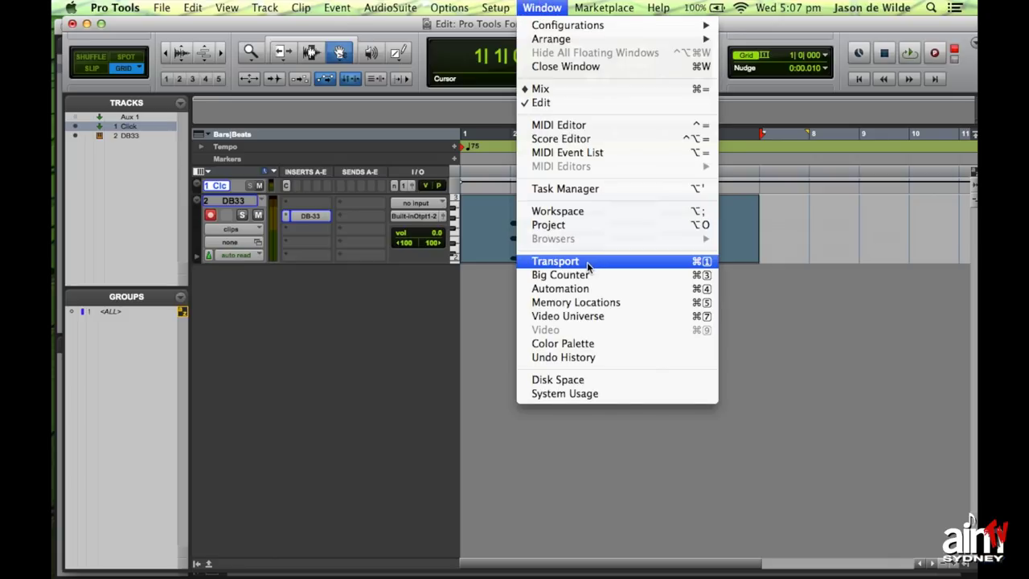
{"action": "left_click", "coordinate": [708, 262]}
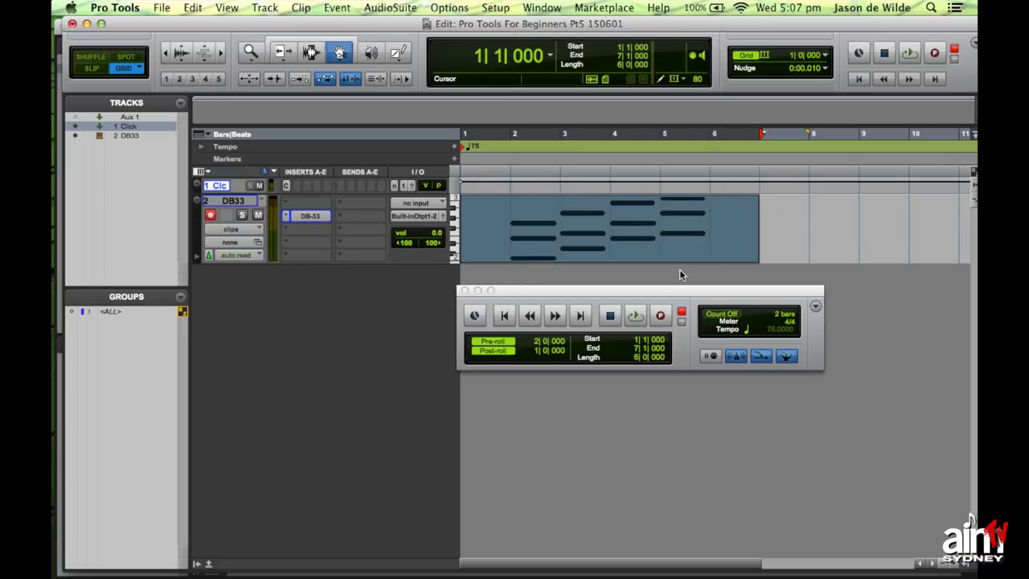
{"action": "left_click_drag", "start_coordinate": [646, 294], "coordinate": [574, 321]}
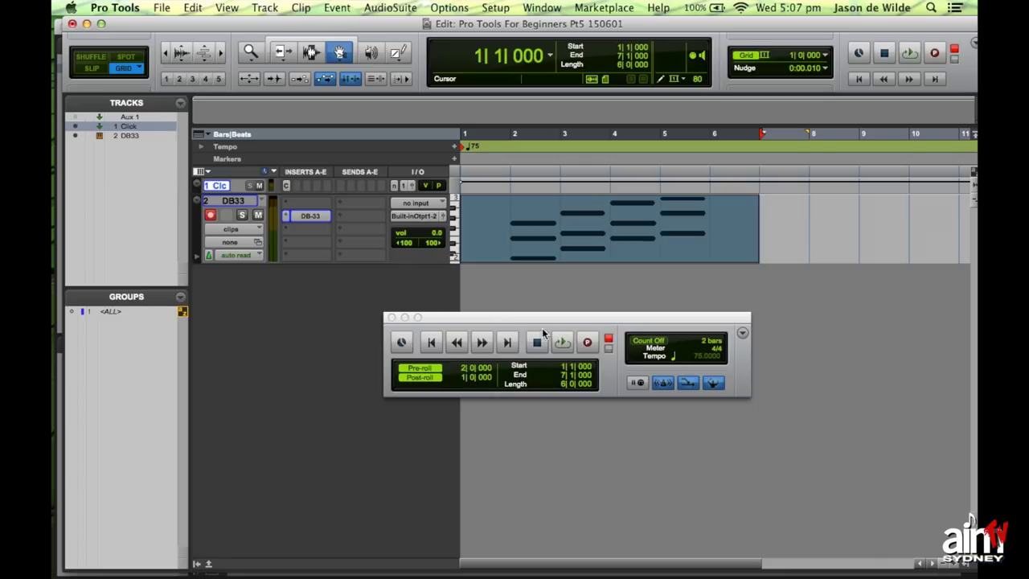
Step: Try recording over bar 2 of the DB33 clip with MIDI Merge off, undo the take and turn MIDI Merge back on
{"action": "left_click", "coordinate": [688, 384]}
{"action": "key", "text": "super+space"}
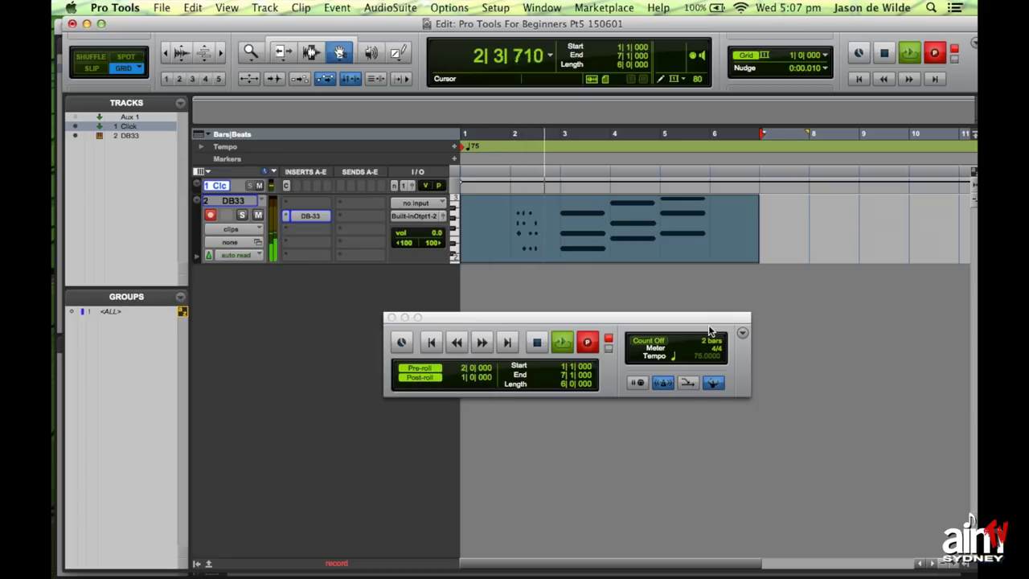
{"action": "key", "text": "space"}
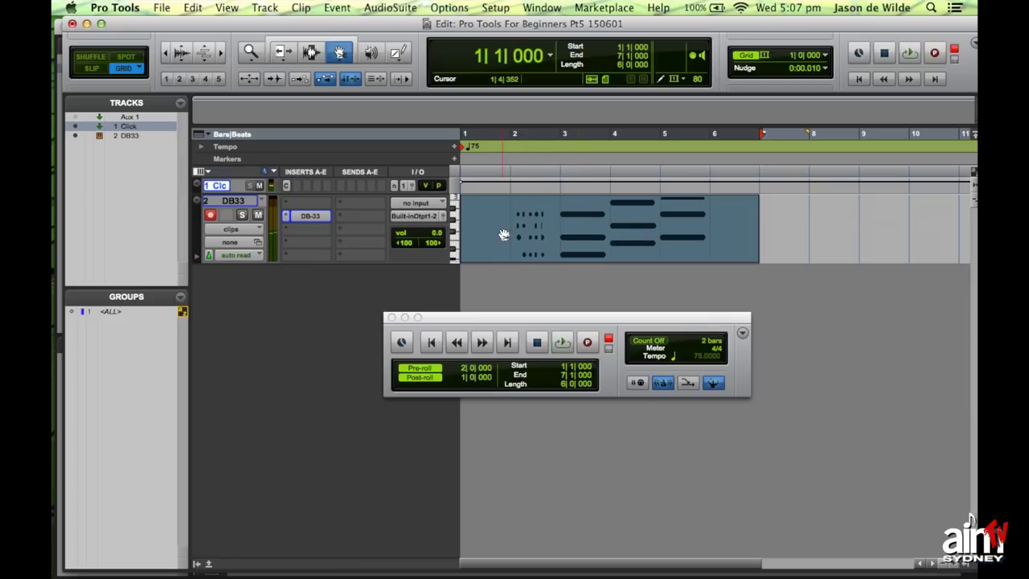
{"action": "key", "text": "shift+r"}
{"action": "key", "text": "super+z"}
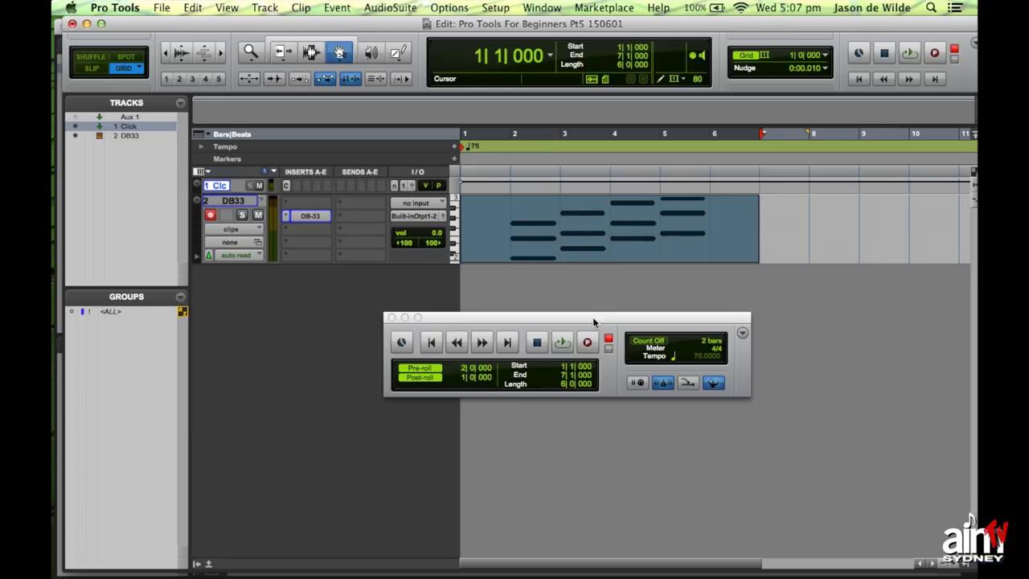
{"action": "left_click", "coordinate": [689, 385]}
Step: Overdub low bass notes and an upper melody onto the chords in bars 2 to 5 of the DB33 clip in two recording passes
{"action": "left_click", "coordinate": [588, 343]}
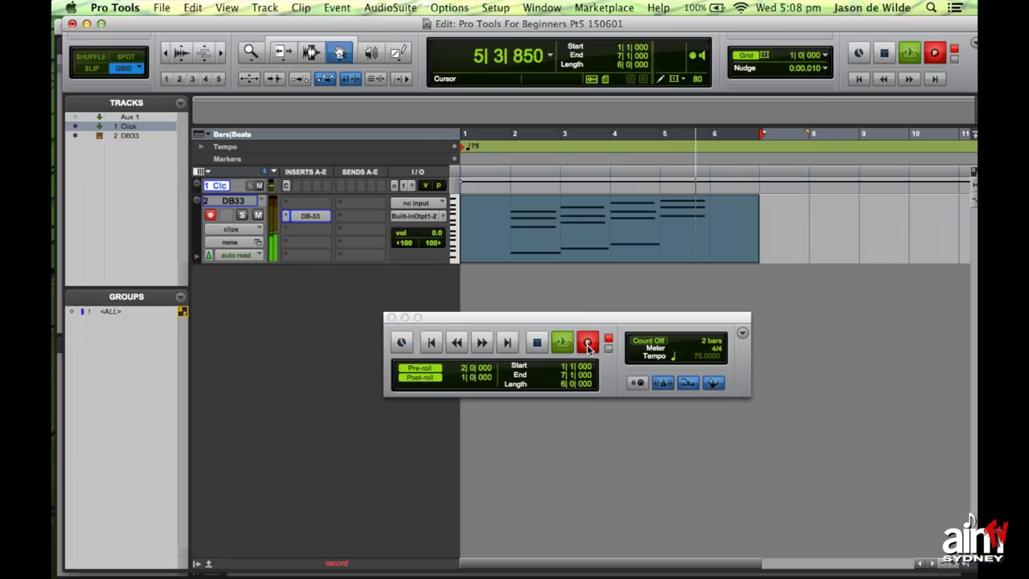
{"action": "key", "text": "space"}
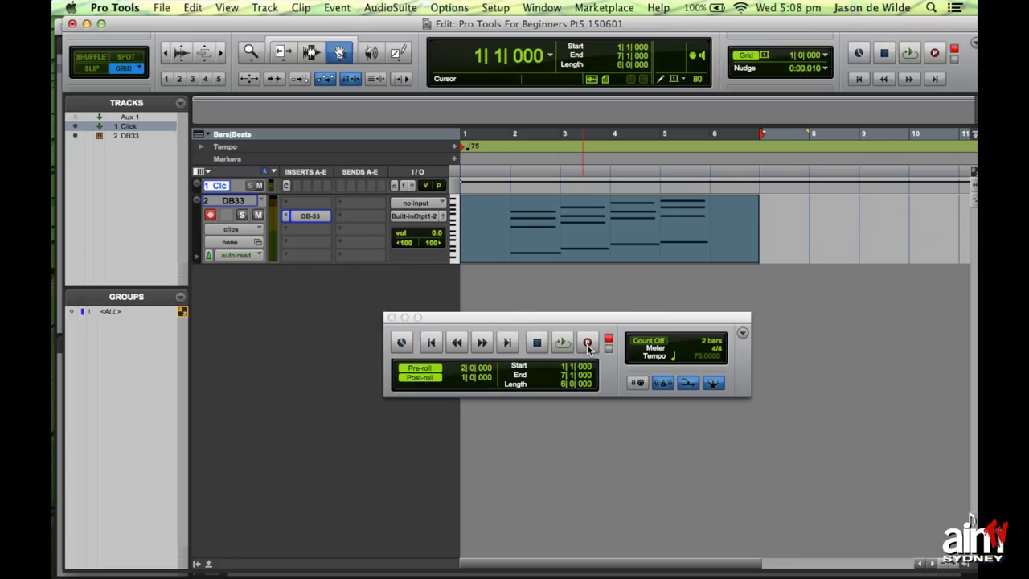
{"action": "left_click", "coordinate": [587, 342]}
{"action": "key", "text": "space"}
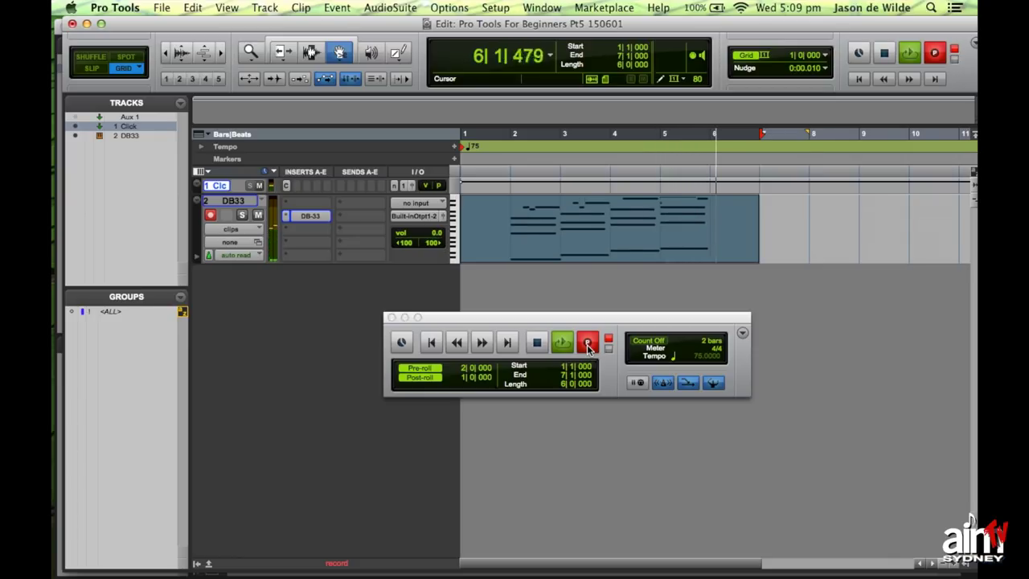
{"action": "key", "text": "space"}
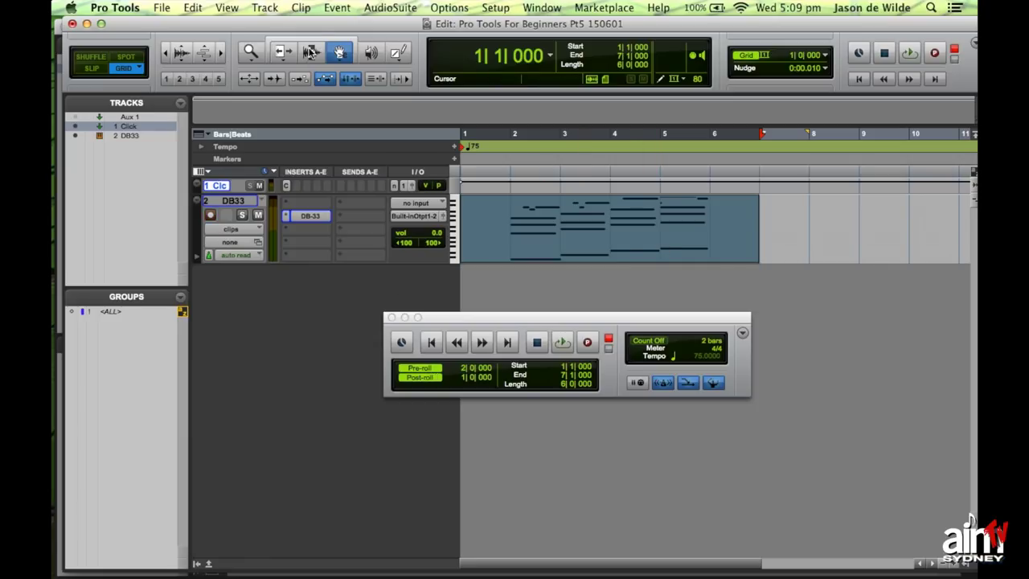
Step: Turn off pre-roll and post-roll, and select bar 4 of the DB33 clip with the Selector tool
{"action": "left_click", "coordinate": [312, 52]}
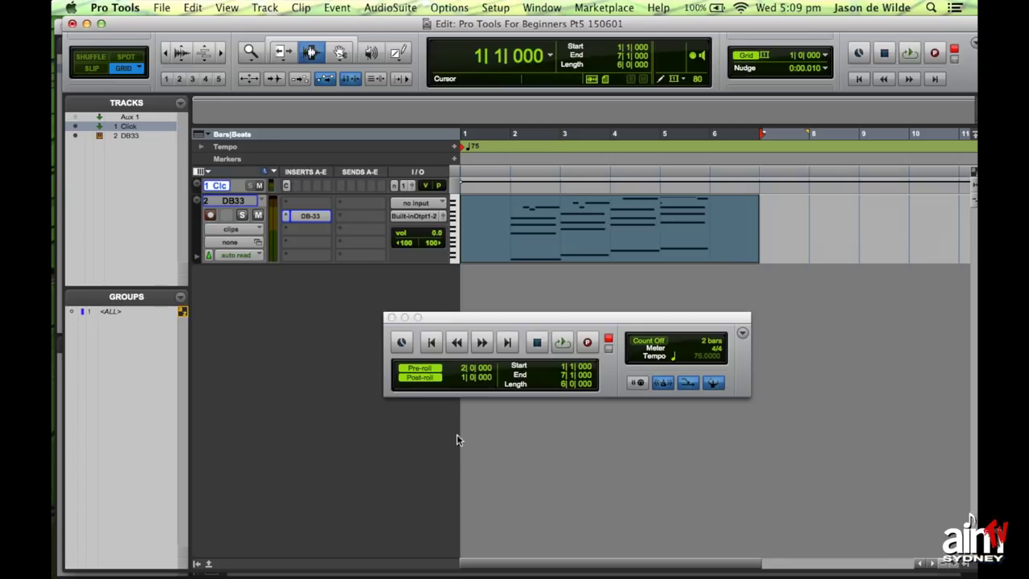
{"action": "left_click", "coordinate": [402, 368]}
{"action": "left_click", "coordinate": [407, 378]}
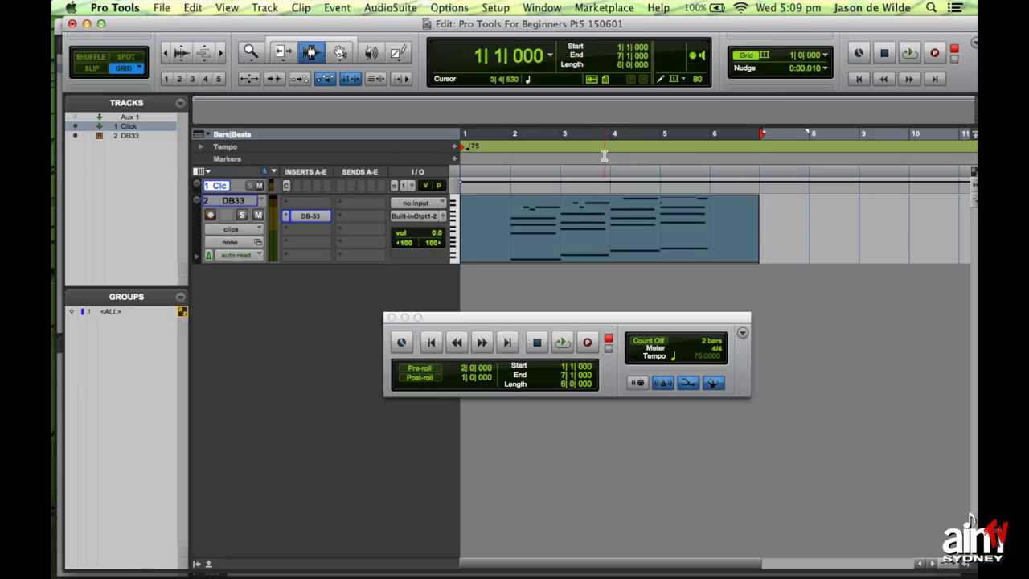
{"action": "left_click_drag", "start_coordinate": [611, 222], "coordinate": [660, 222]}
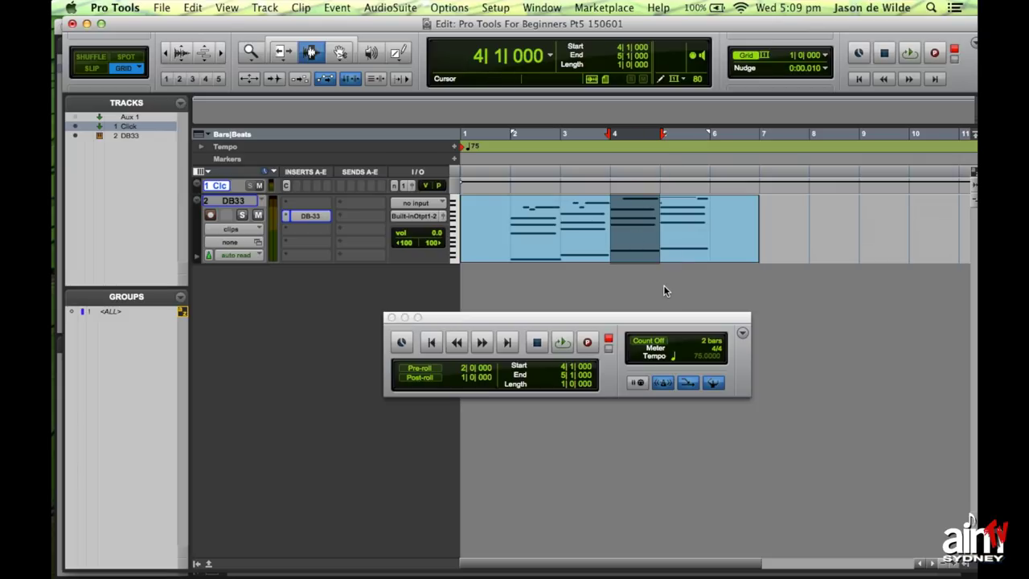
Step: Try recording into the selected bar 4 without any pre-roll or post-roll
{"action": "key", "text": "F12"}
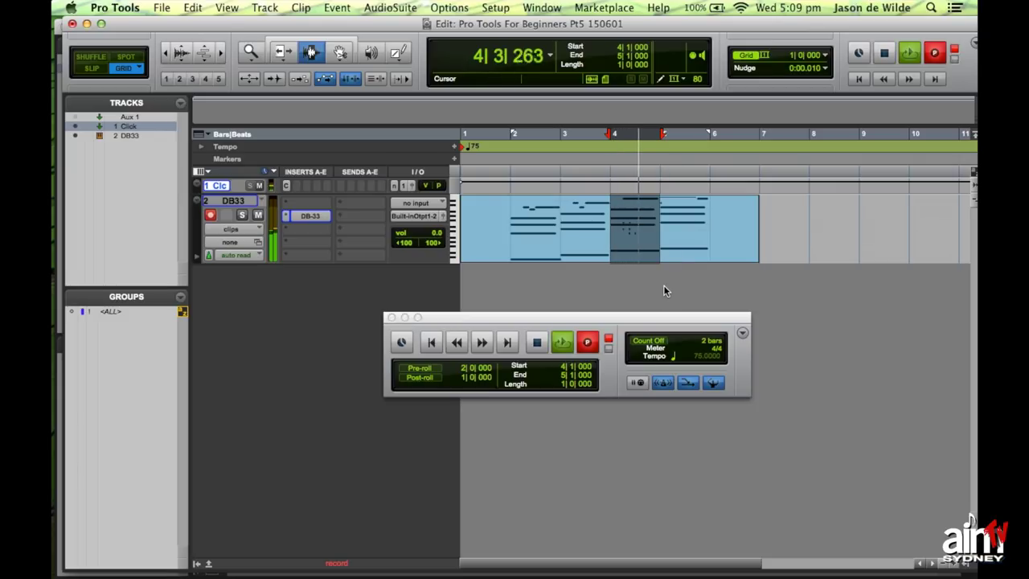
{"action": "key", "text": "space"}
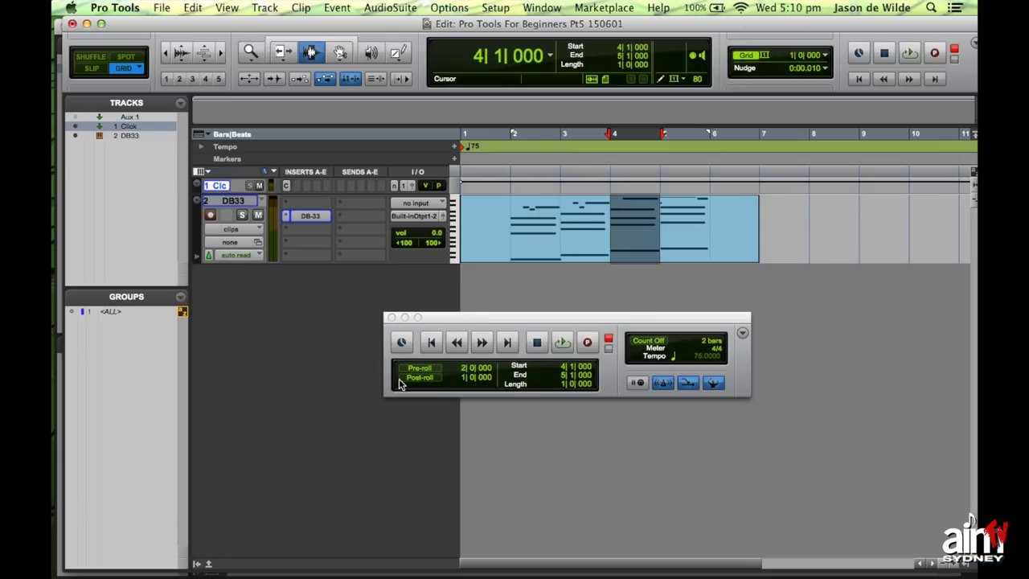
Step: Turn on the 2-bar pre-roll and 1-bar post-roll, moving the pre-roll flag towards bar 3 and back to bar 2
{"action": "left_click_drag", "start_coordinate": [436, 318], "coordinate": [434, 295]}
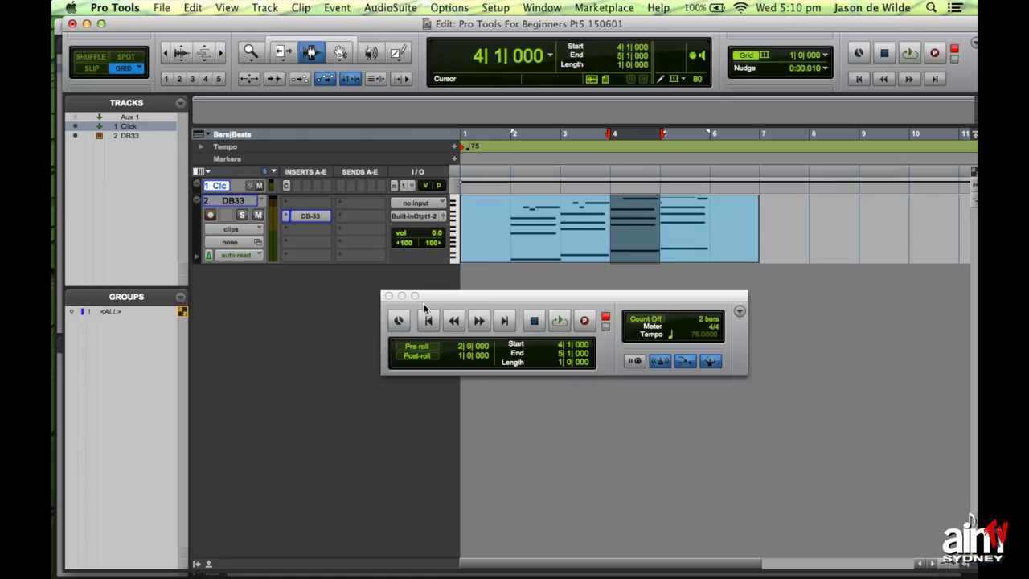
{"action": "left_click", "coordinate": [417, 346]}
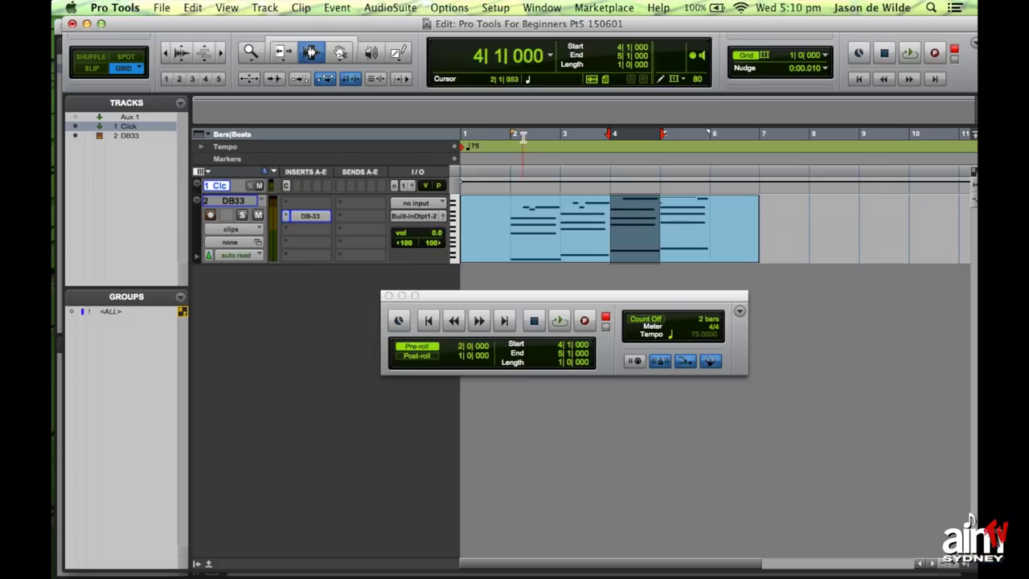
{"action": "left_click_drag", "start_coordinate": [513, 133], "coordinate": [537, 132]}
{"action": "left_click_drag", "start_coordinate": [564, 135], "coordinate": [513, 133]}
{"action": "left_click", "coordinate": [417, 356]}
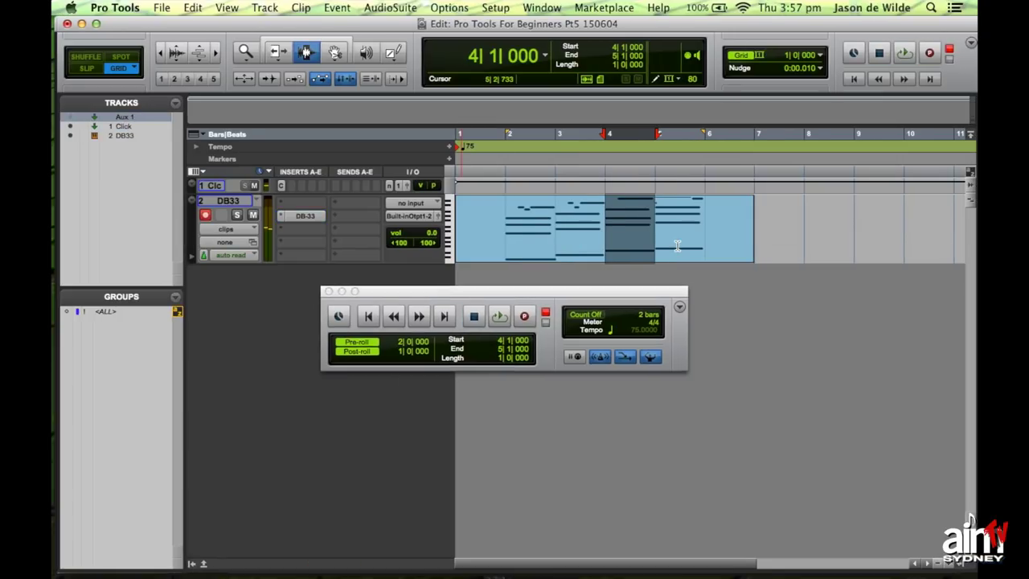
Step: Record extra high melody notes into the selected bar 4 and into bar 5 of the DB33 clip, using pre-roll and post-roll
{"action": "key", "text": "super+space"}
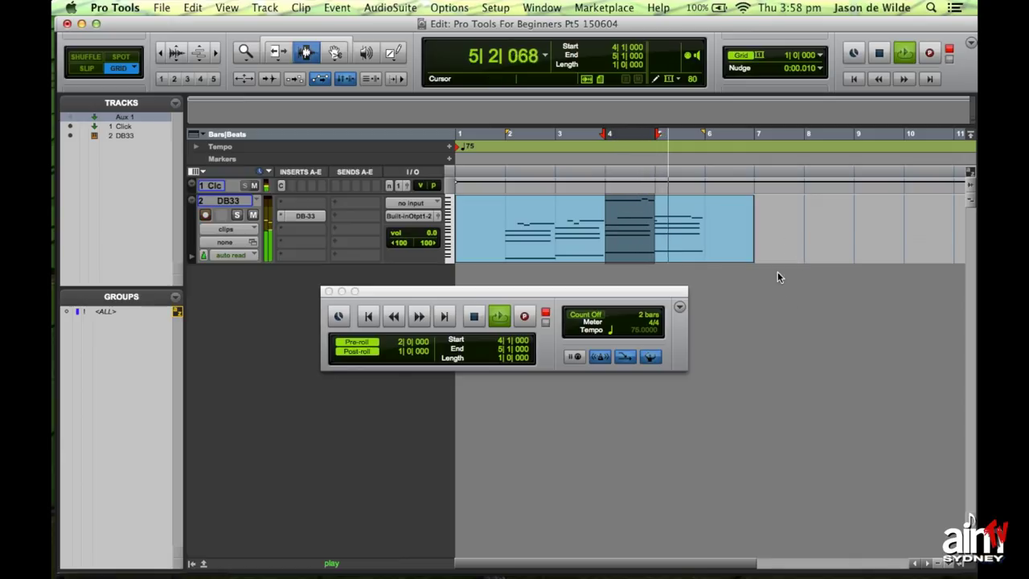
{"action": "key", "text": "space"}
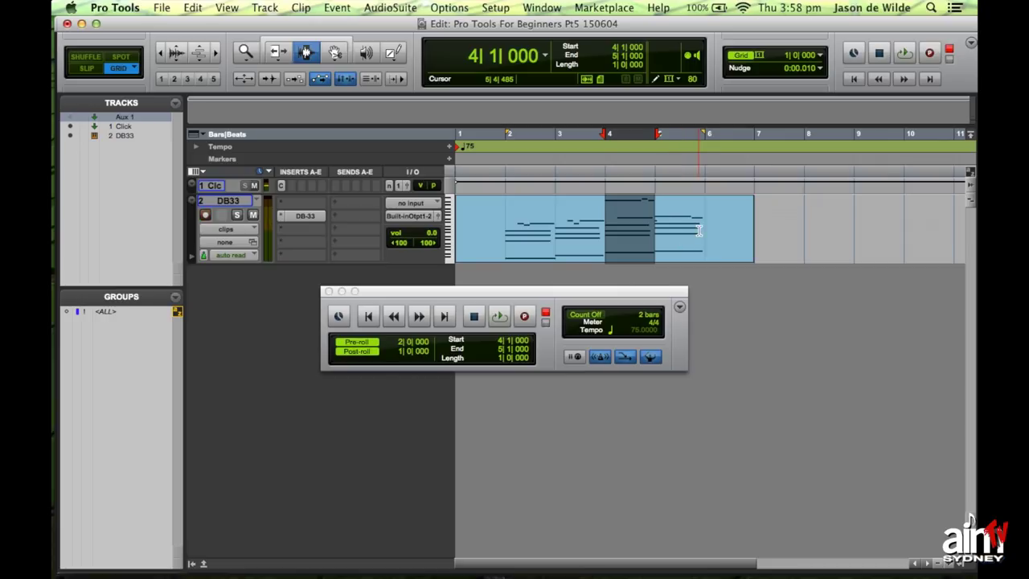
{"action": "left_click", "coordinate": [661, 230]}
{"action": "key", "text": "super+space"}
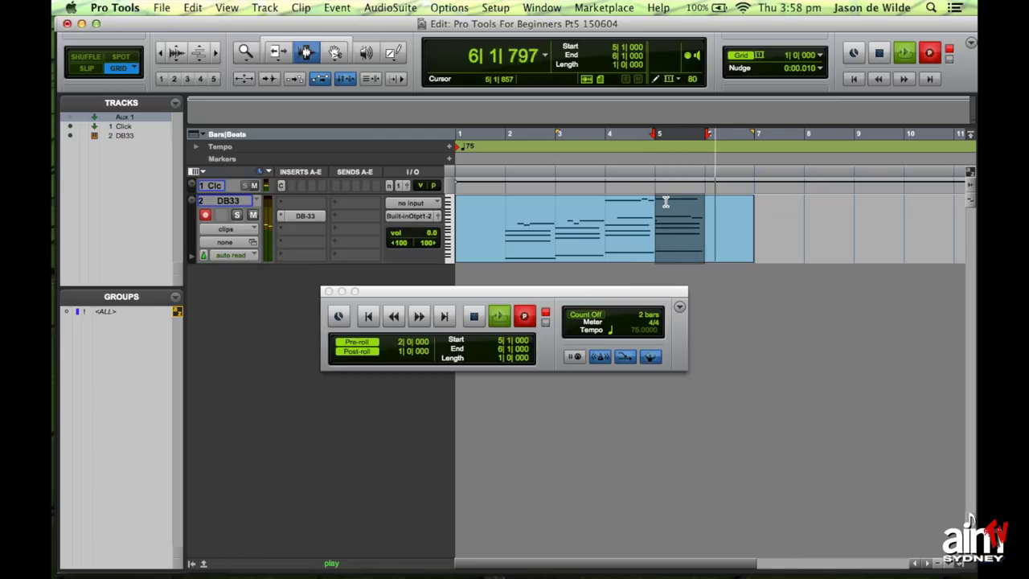
{"action": "key", "text": "space"}
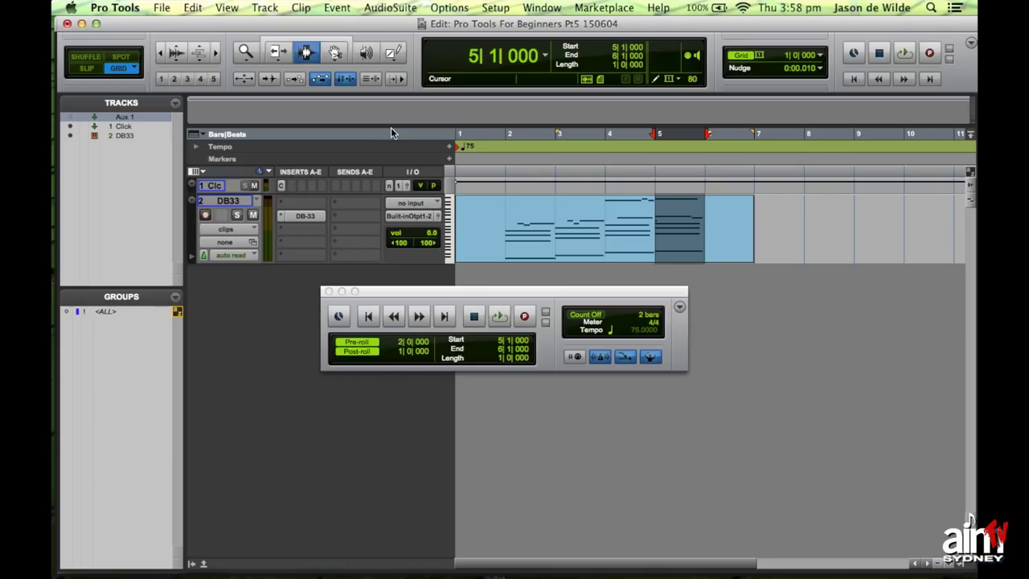
Step: Return to the session start, select the DB33 track, and create one new stereo Instrument Track in Ticks
{"action": "key", "text": "Return"}
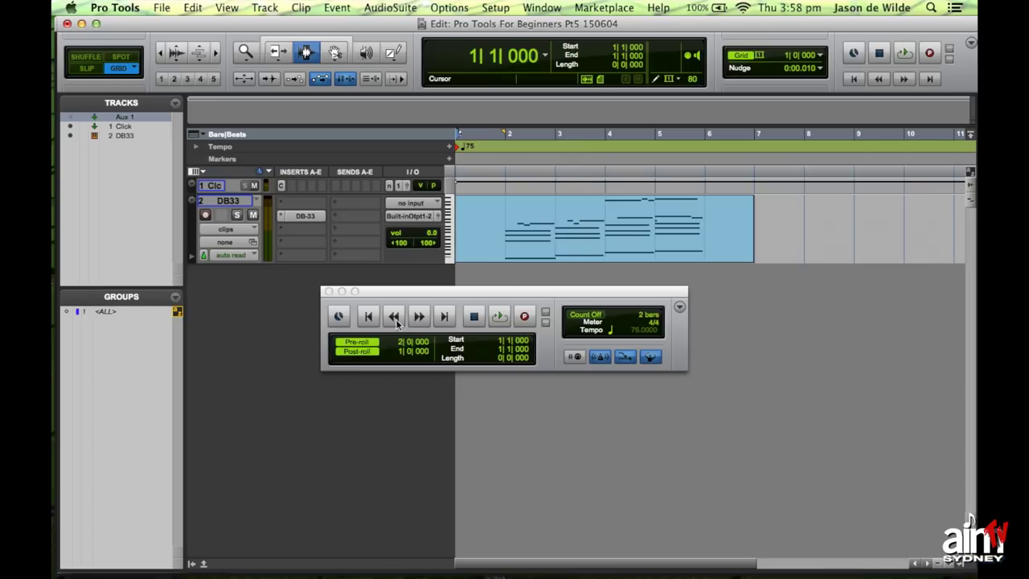
{"action": "left_click", "coordinate": [217, 201]}
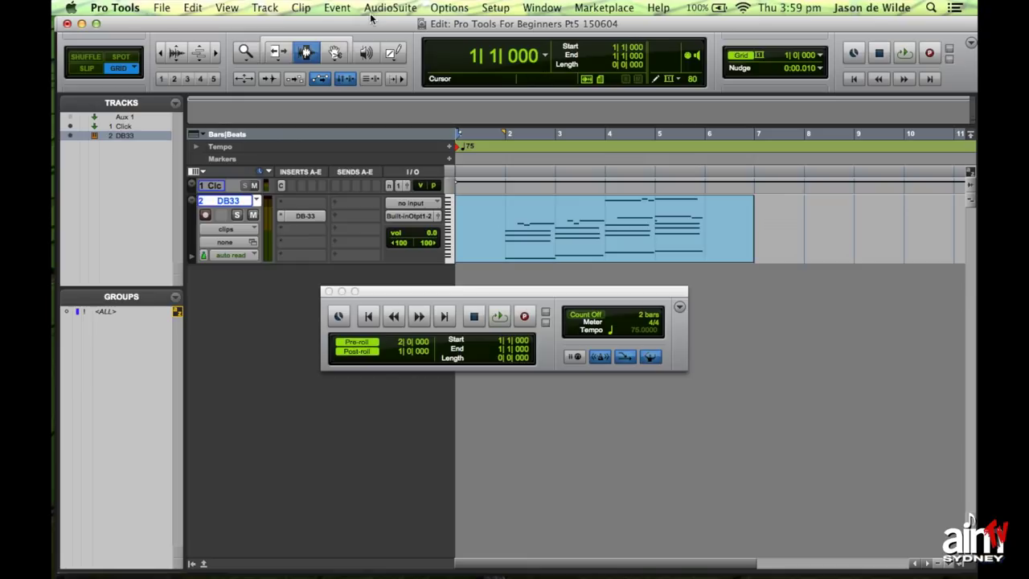
{"action": "key", "text": "super+shift+n"}
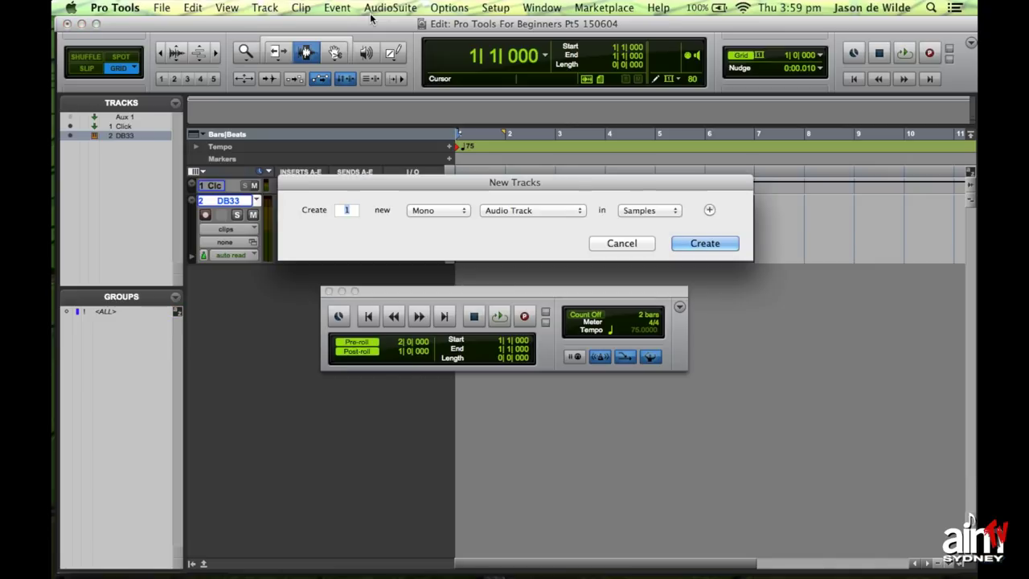
{"action": "key", "text": "super+Down"}
{"action": "key", "text": "super+Down"}
{"action": "key", "text": "super+Down"}
{"action": "key", "text": "super+Down"}
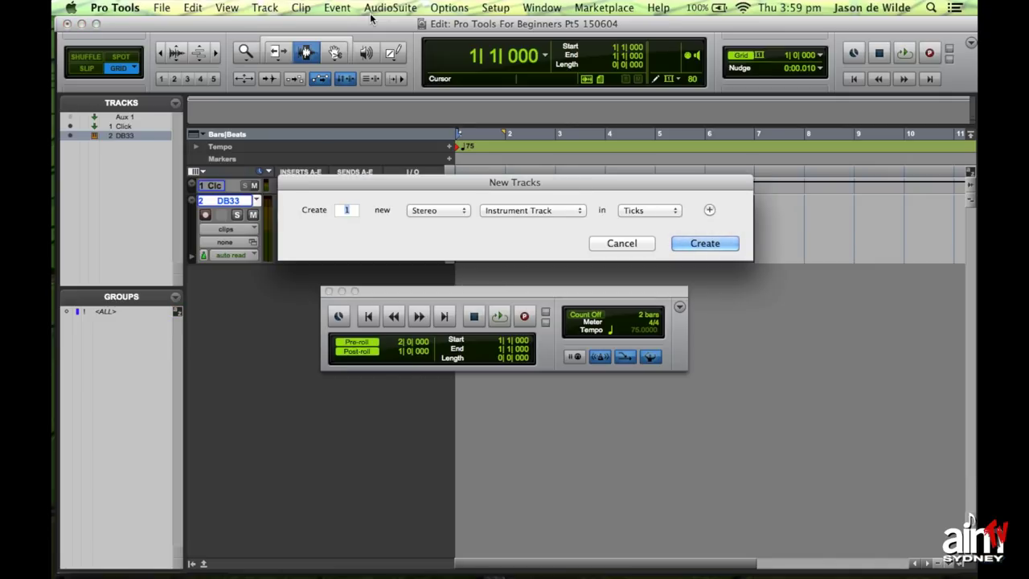
{"action": "key", "text": "Return"}
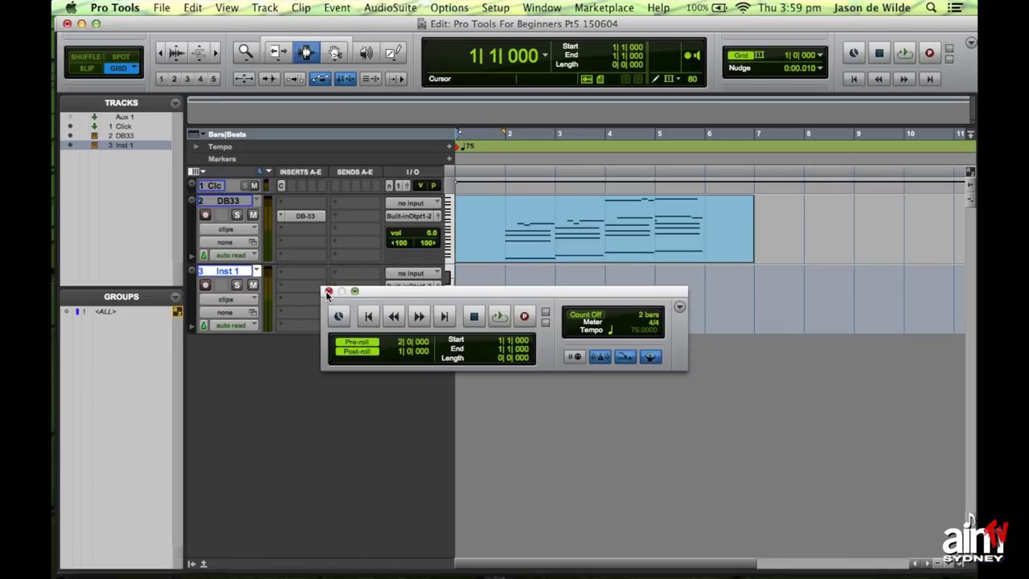
Step: Turn off pre-roll and post-roll, and close the floating Transport window
{"action": "left_click", "coordinate": [356, 342]}
{"action": "left_click", "coordinate": [356, 352]}
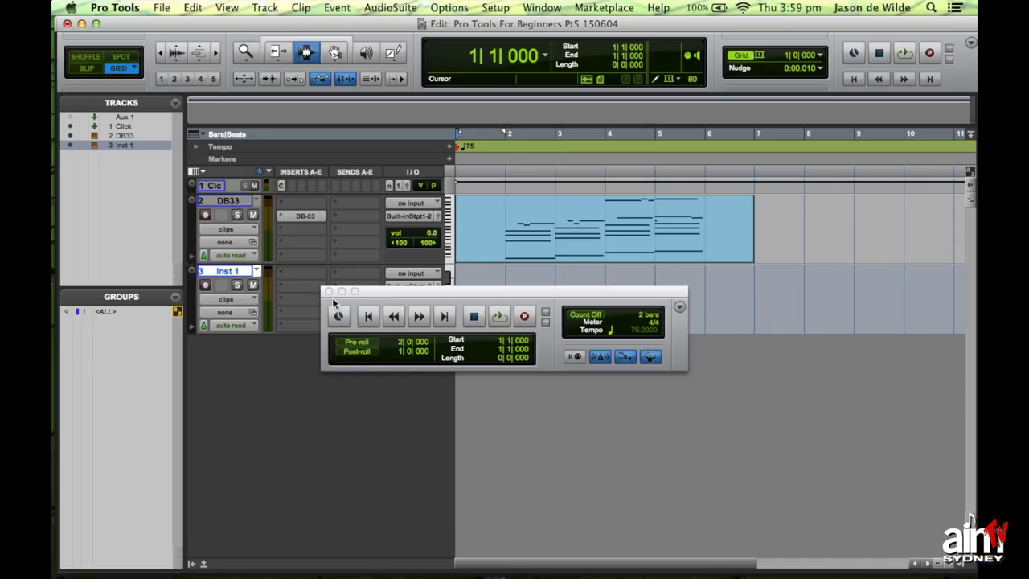
{"action": "left_click", "coordinate": [328, 291]}
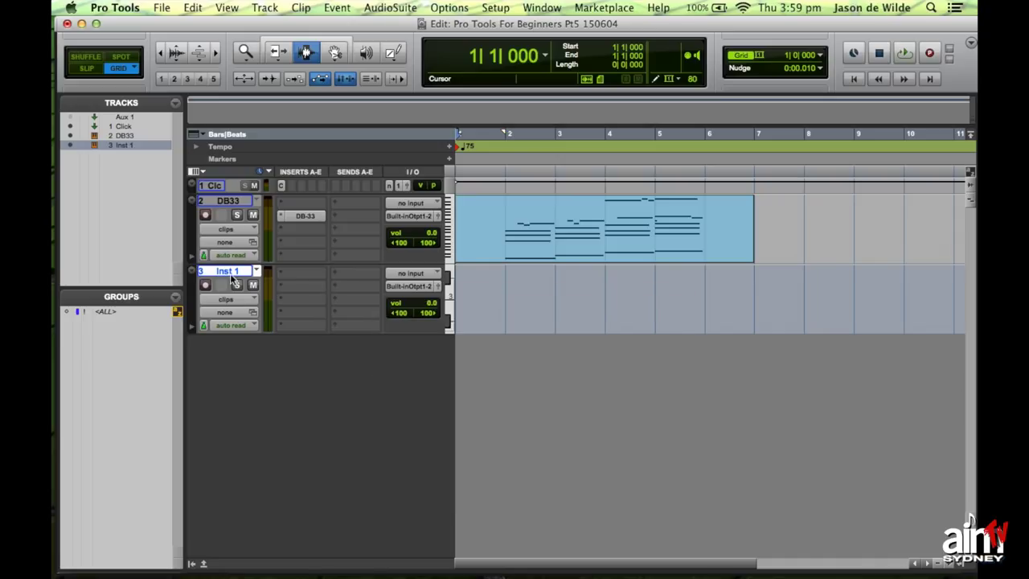
Step: Rename the Inst 1 track as Boom
{"action": "double_click", "coordinate": [227, 271]}
{"action": "type", "text": "Bass"}
{"action": "key", "text": "BackSpace"}
{"action": "key", "text": "BackSpace"}
{"action": "key", "text": "BackSpace"}
{"action": "type", "text": "oom"}
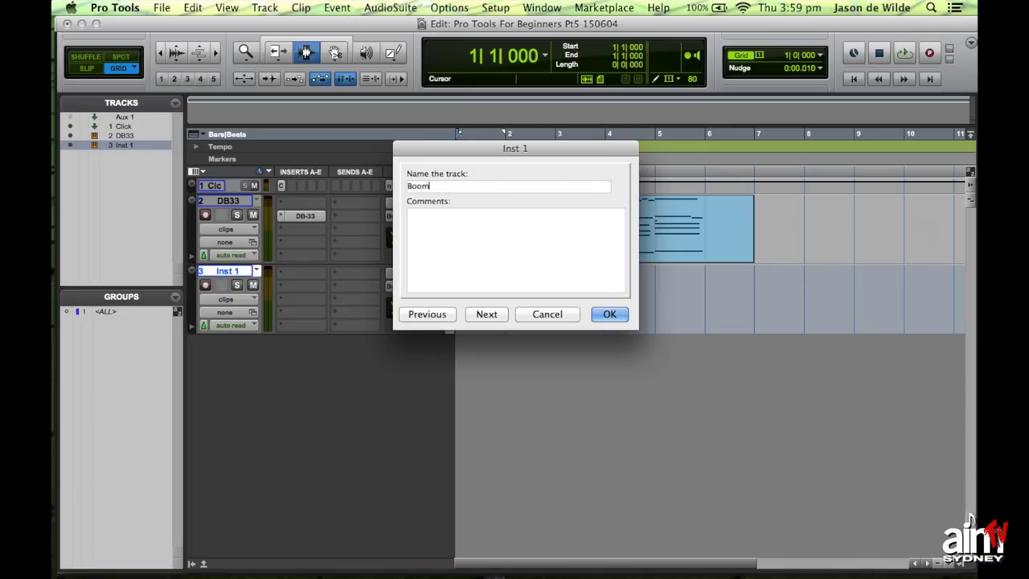
{"action": "key", "text": "Return"}
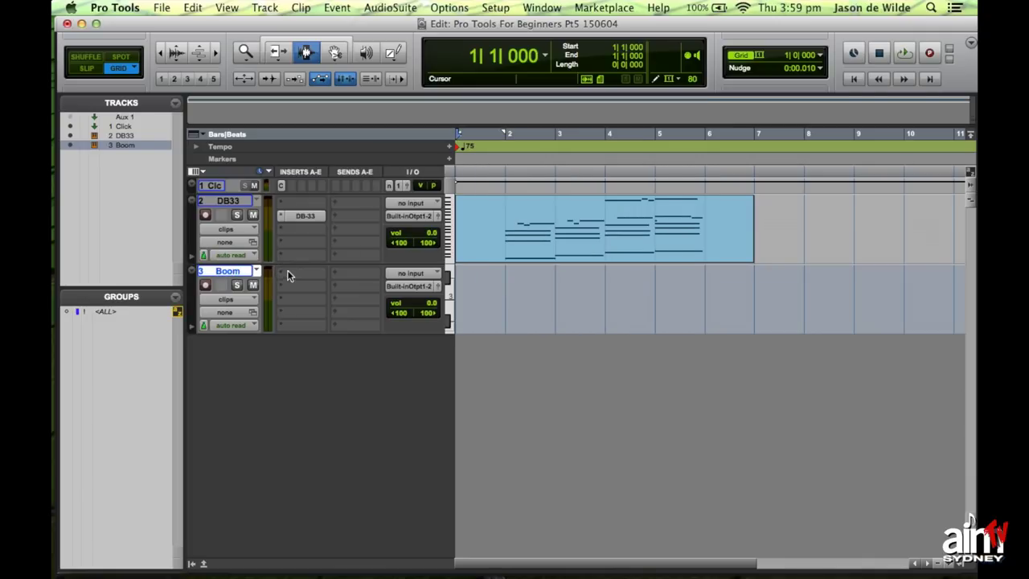
Step: Insert the Boom drum machine plug-in in the Boom track's first insert slot and reposition its window
{"action": "left_click_drag", "start_coordinate": [302, 278], "coordinate": [590, 437]}
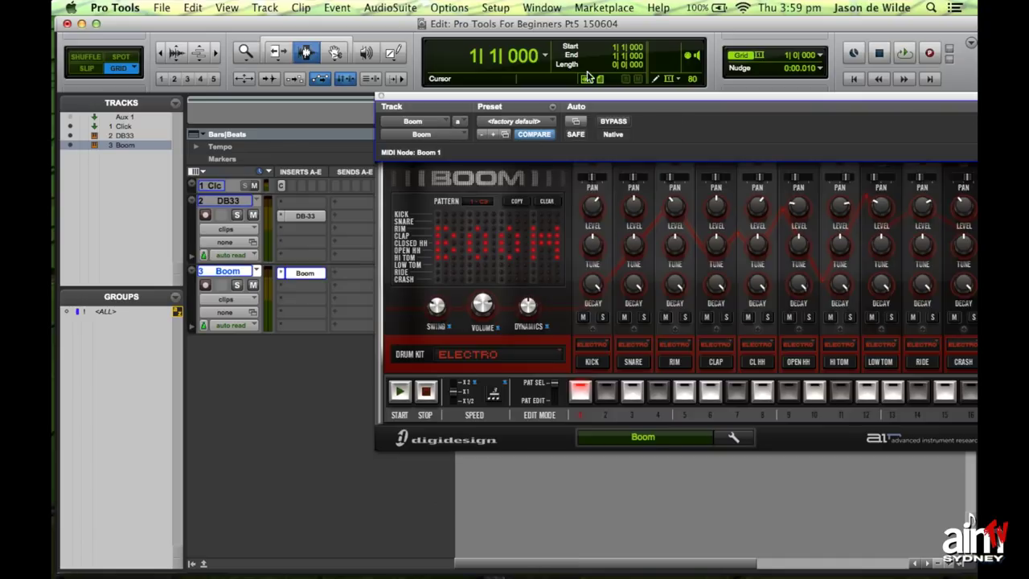
{"action": "left_click_drag", "start_coordinate": [555, 100], "coordinate": [369, 91]}
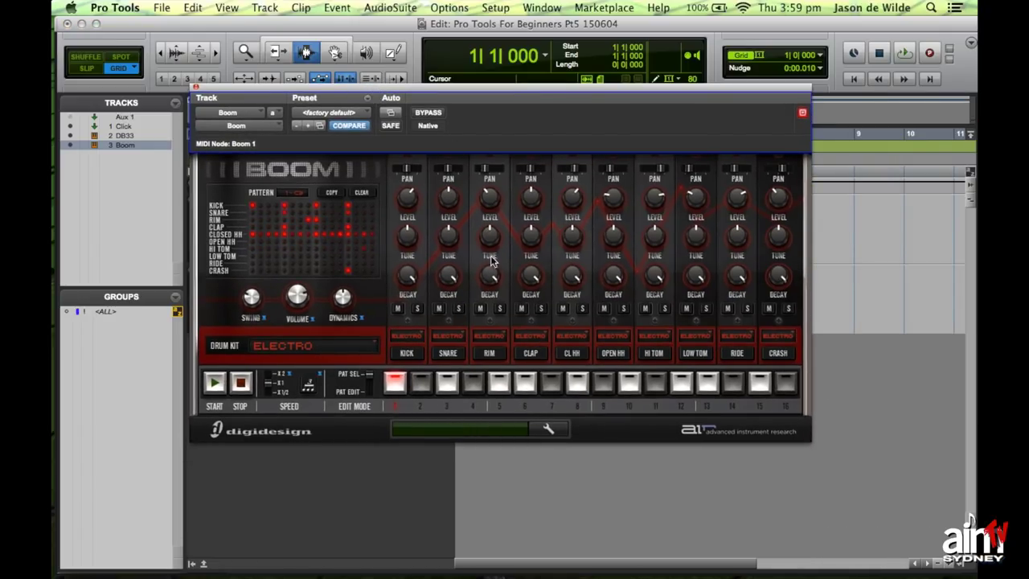
{"action": "left_click_drag", "start_coordinate": [354, 86], "coordinate": [405, 31]}
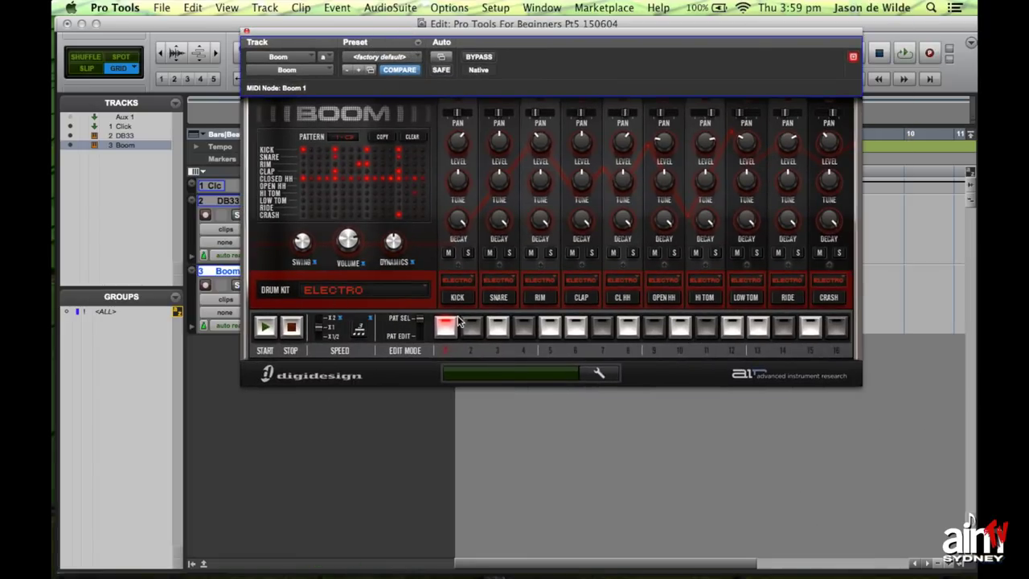
Step: Audition Boom's default Electro drum pattern, play the session from the start, and close the plug-in window
{"action": "left_click", "coordinate": [265, 329]}
{"action": "left_click_drag", "start_coordinate": [295, 39], "coordinate": [394, 62]}
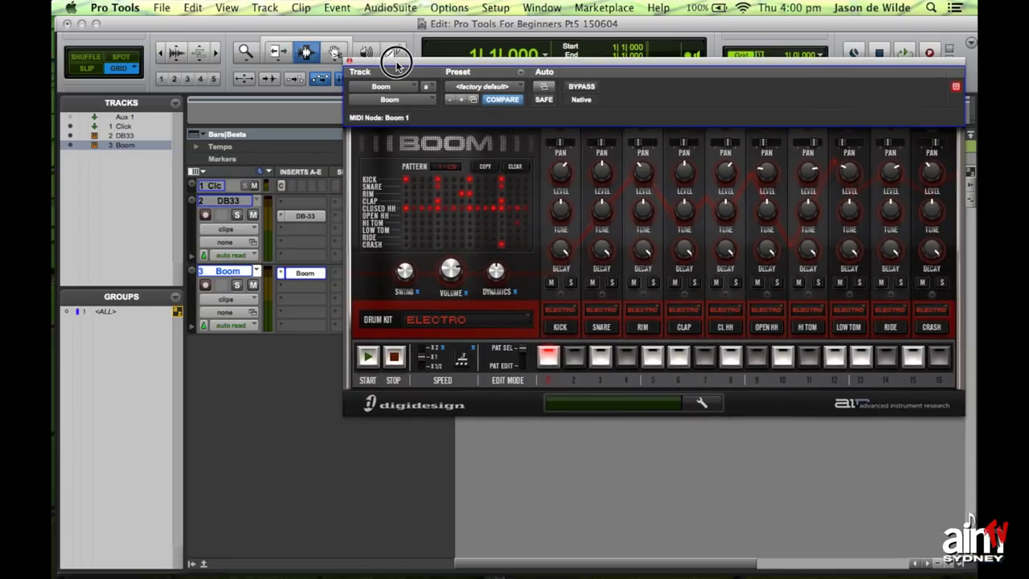
{"action": "key", "text": "space"}
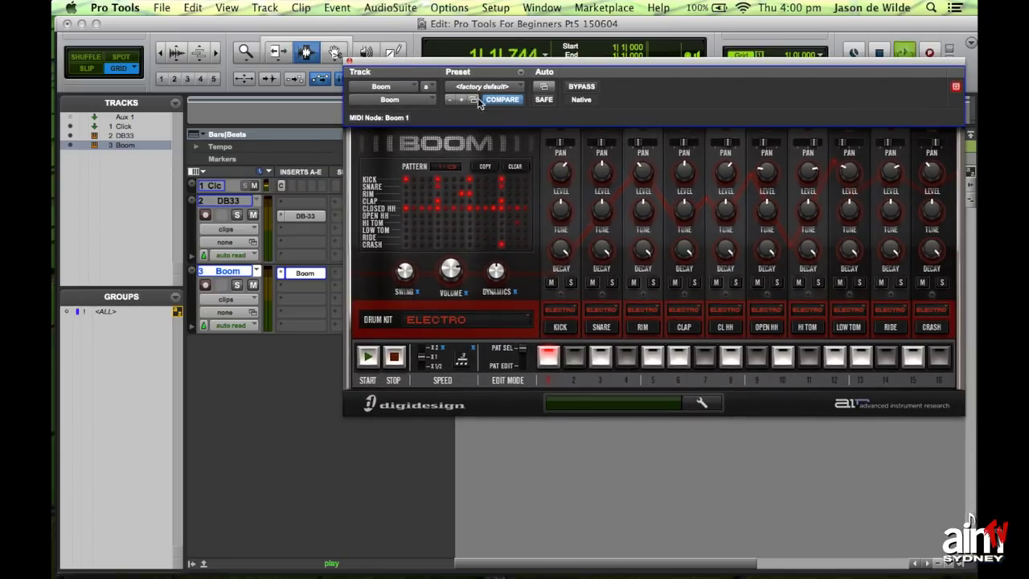
{"action": "key", "text": "space"}
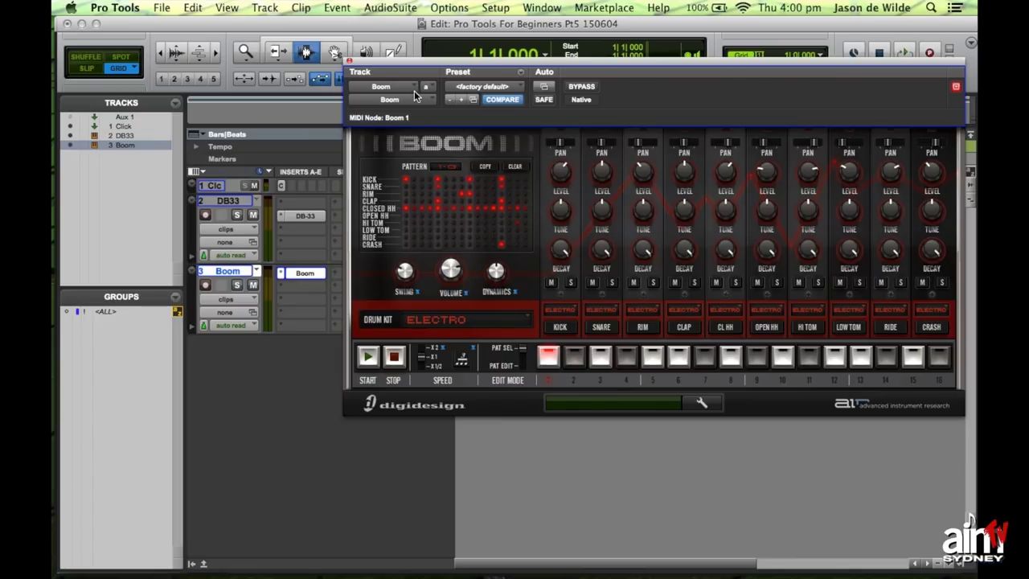
{"action": "left_click_drag", "start_coordinate": [409, 58], "coordinate": [338, 63]}
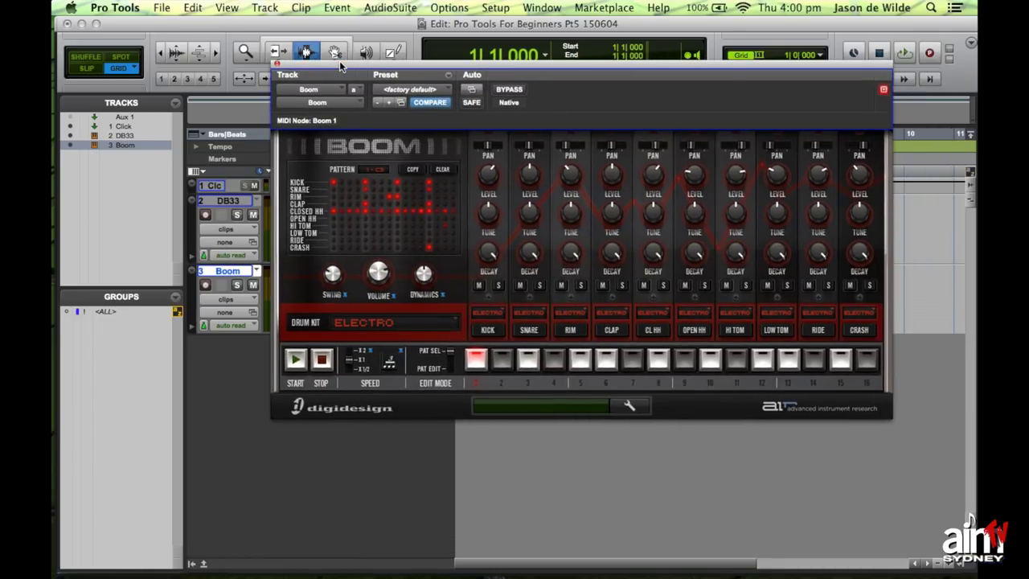
{"action": "key", "text": "space"}
{"action": "left_click", "coordinate": [276, 63]}
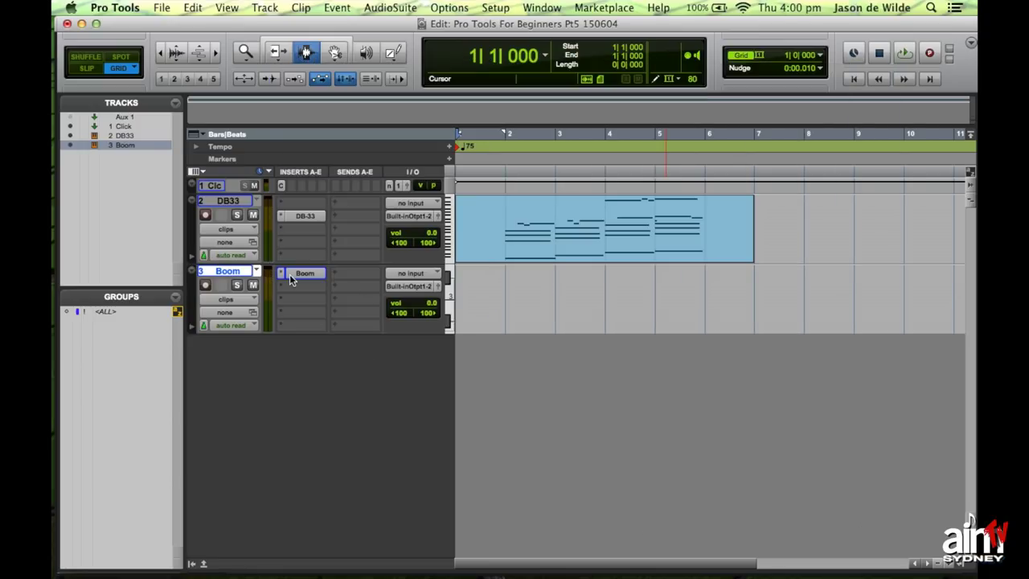
Step: Record-arm the Boom track, record one-bar notes C3, D3, C3 and E3 in bars 2 to 5, and disarm it
{"action": "key", "text": "shift+r"}
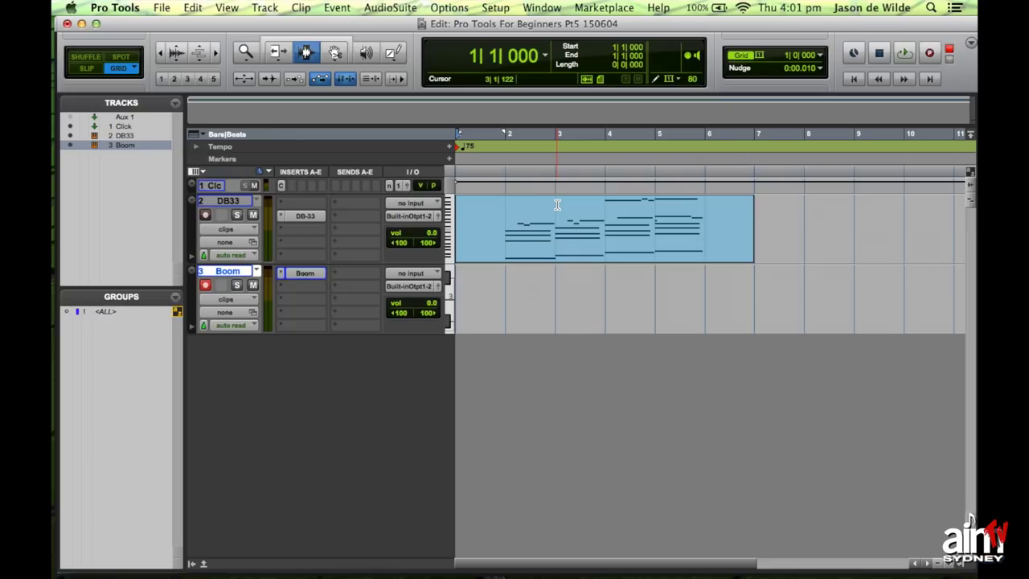
{"action": "key", "text": "super+space"}
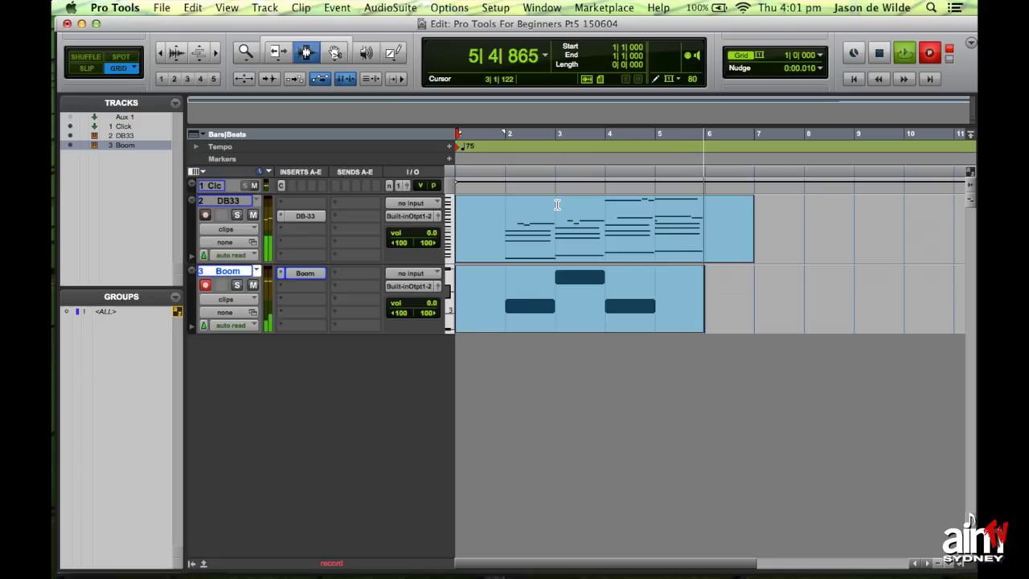
{"action": "key", "text": "space"}
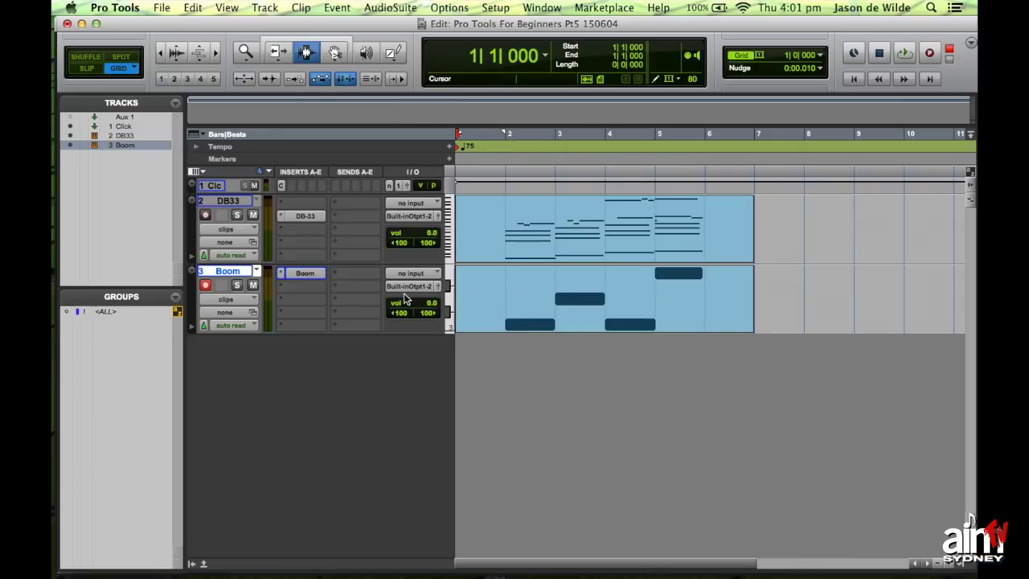
{"action": "left_click", "coordinate": [205, 286]}
Step: Open the recorded Boom clip in the MIDI Editor using the Grabber tool, examine its notes, and close the editor
{"action": "left_click", "coordinate": [335, 52]}
{"action": "double_click", "coordinate": [616, 299]}
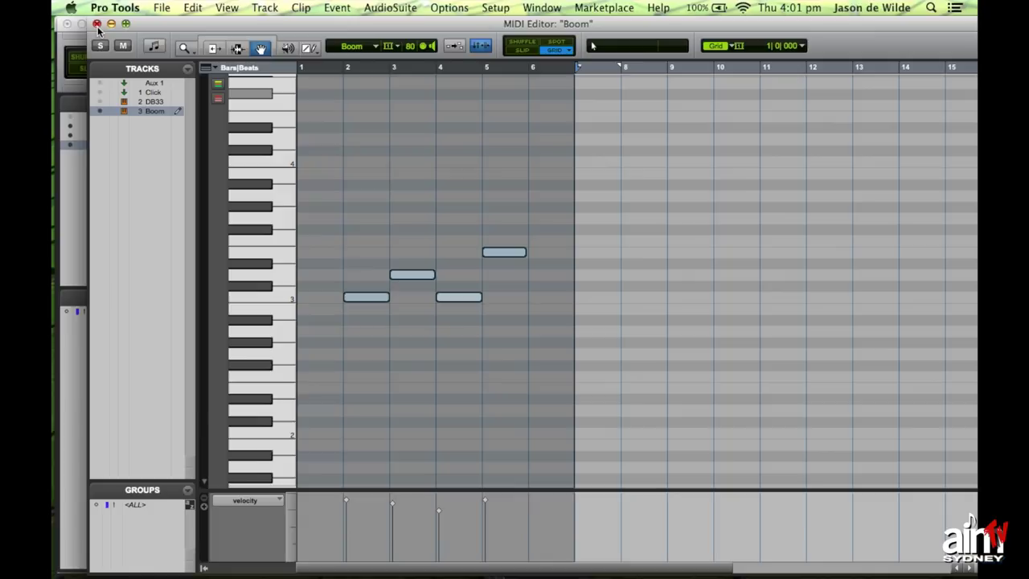
{"action": "left_click", "coordinate": [97, 24]}
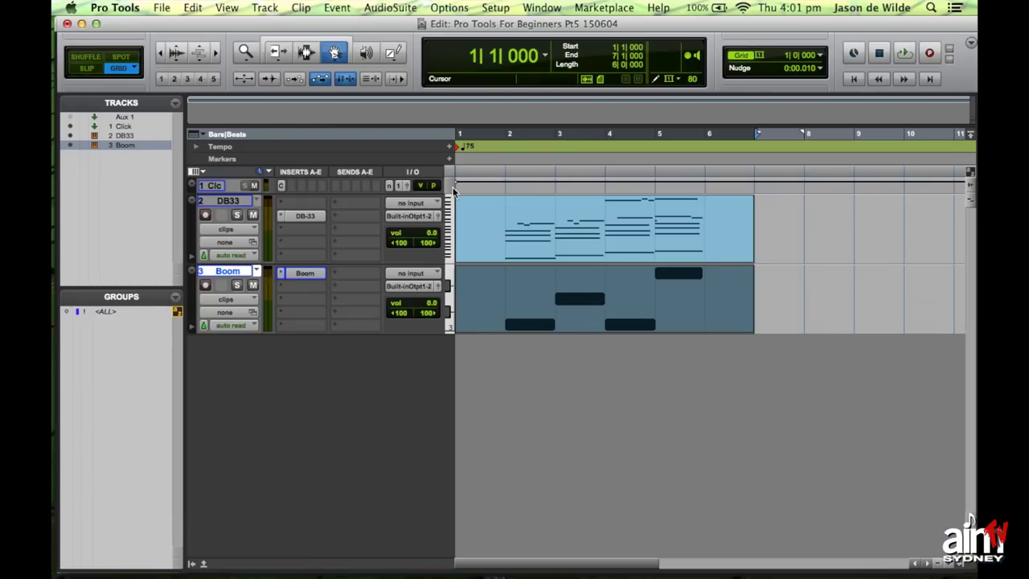